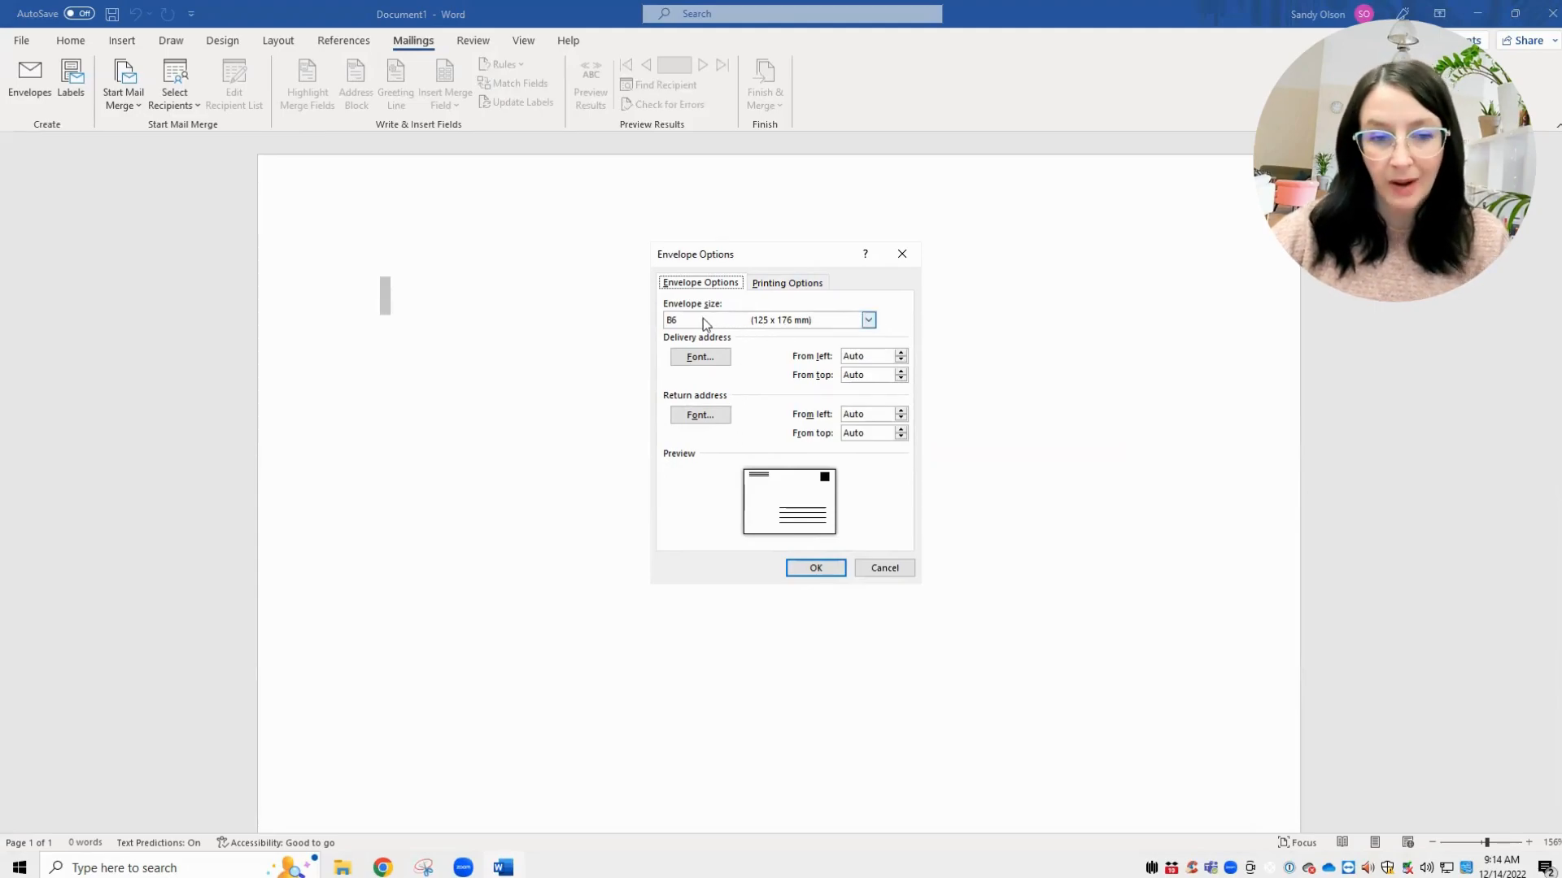
# - Confirm the B6 envelope layout and use Desktop\Sample for Christmas.csv as the recipient list
pyautogui.click(816, 568)
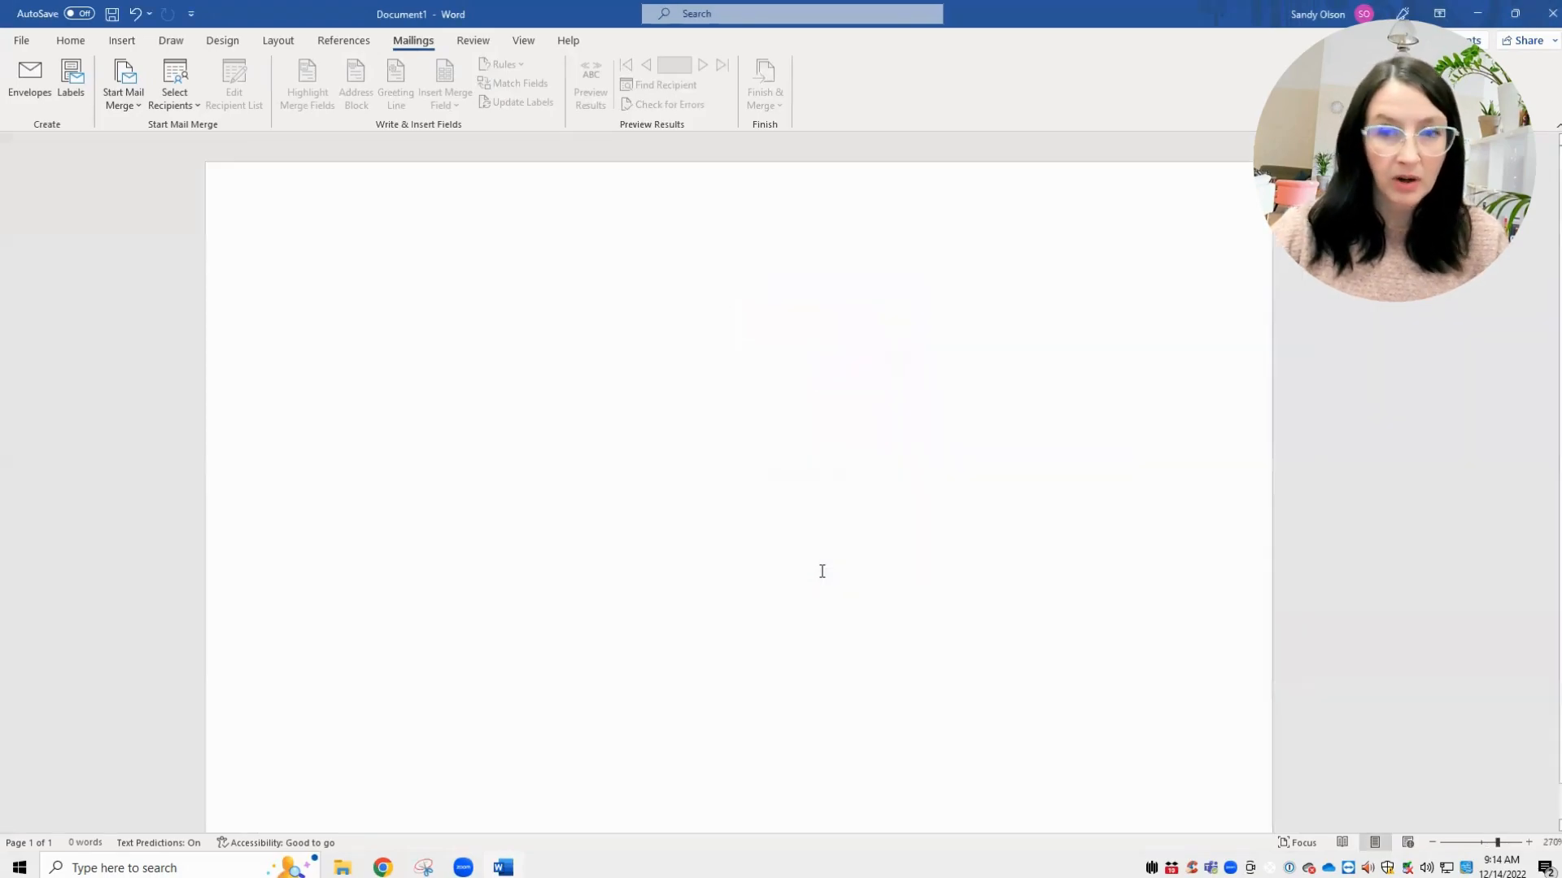
pyautogui.click(189, 90)
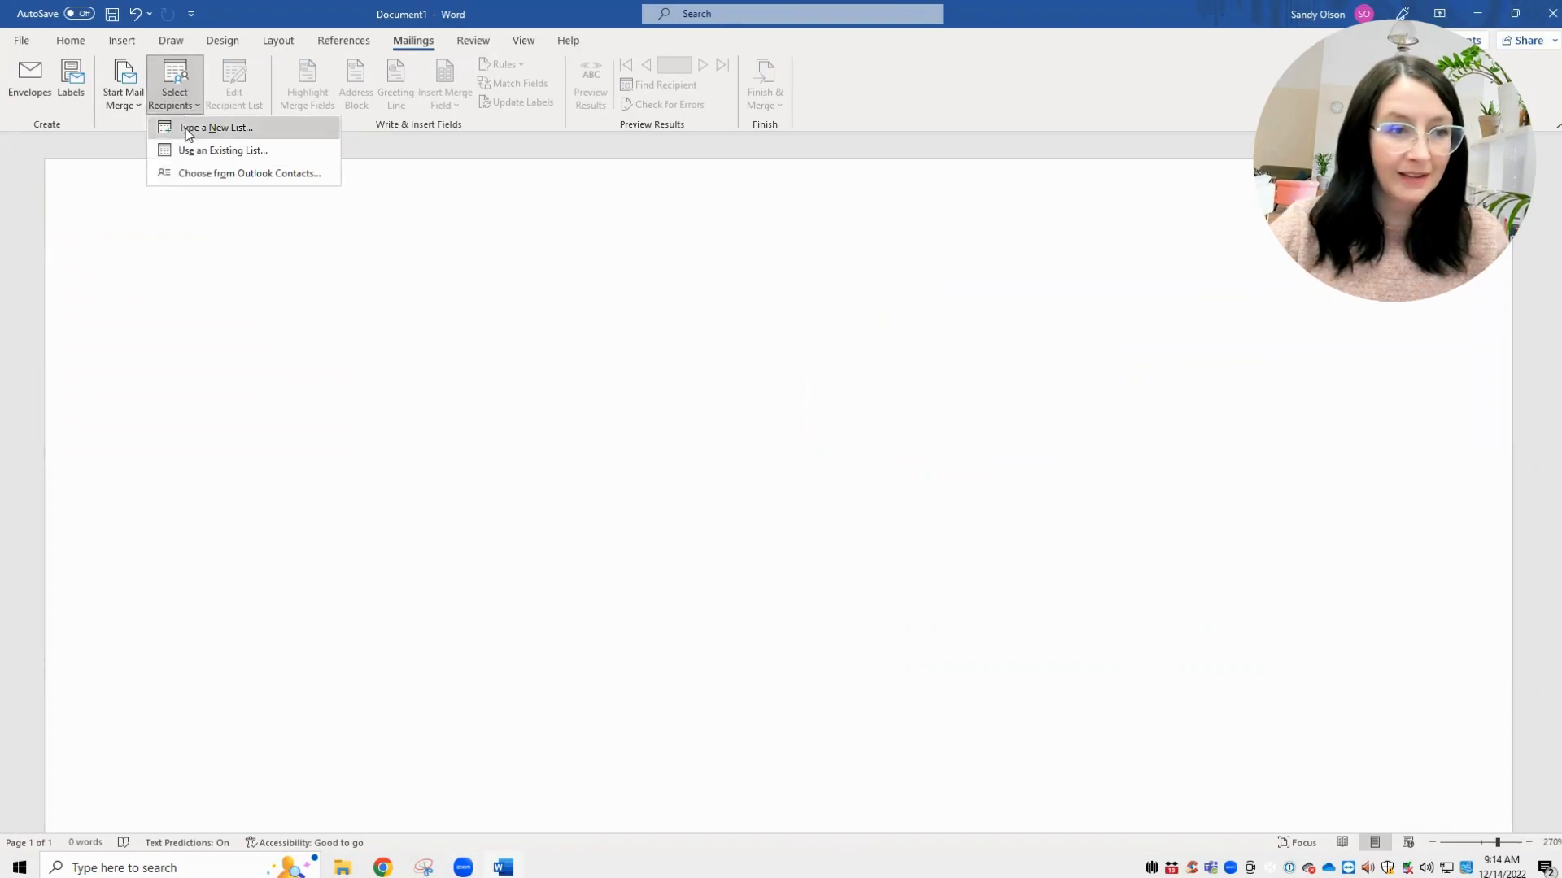
pyautogui.click(187, 155)
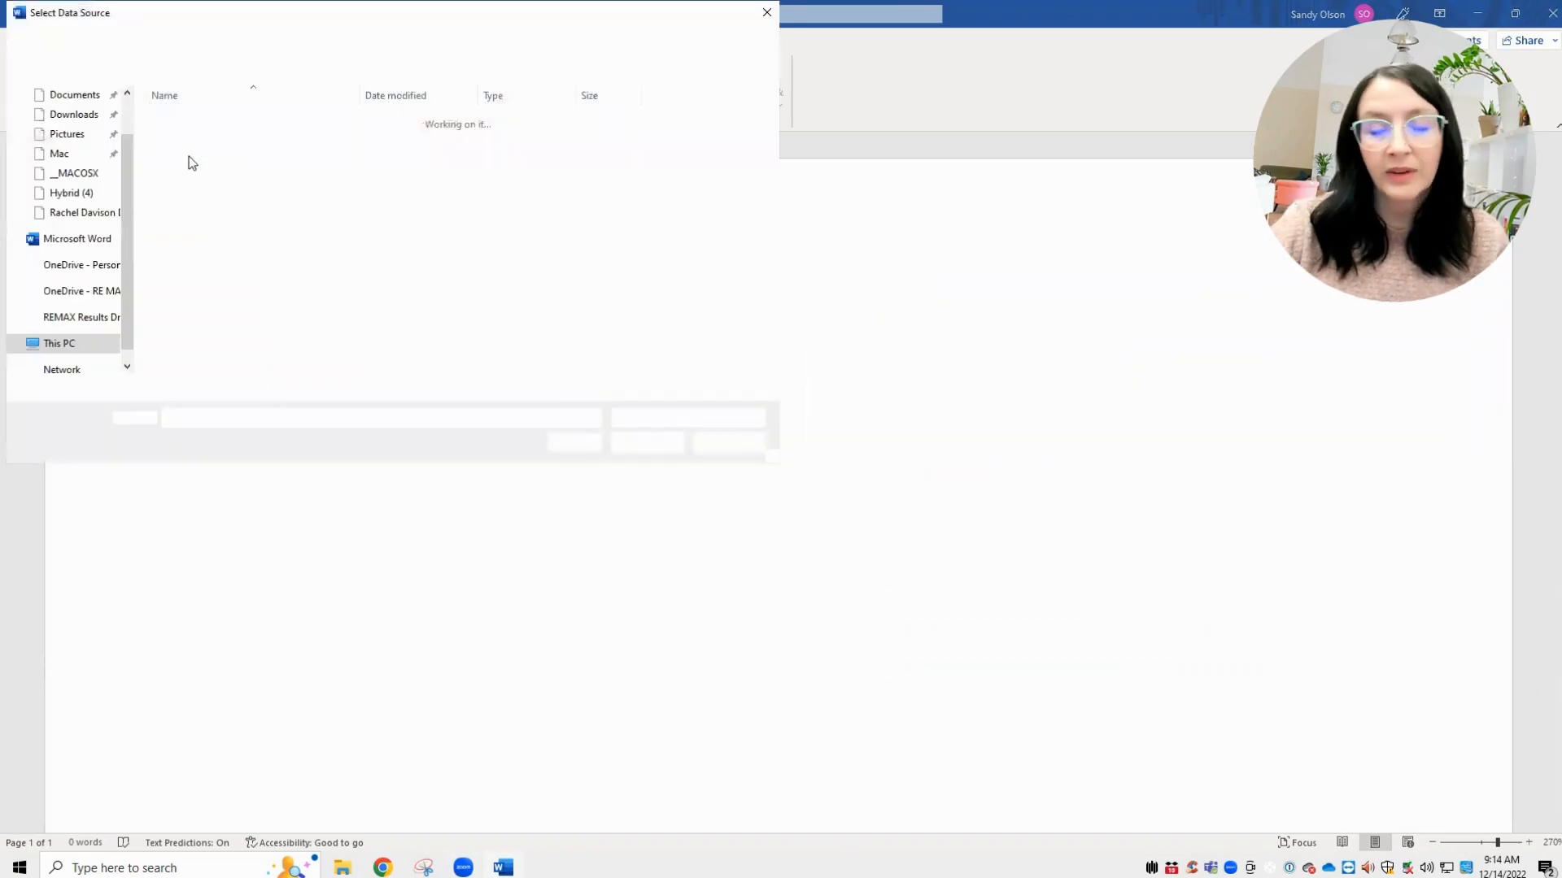
pyautogui.scroll(2, 61, 168)
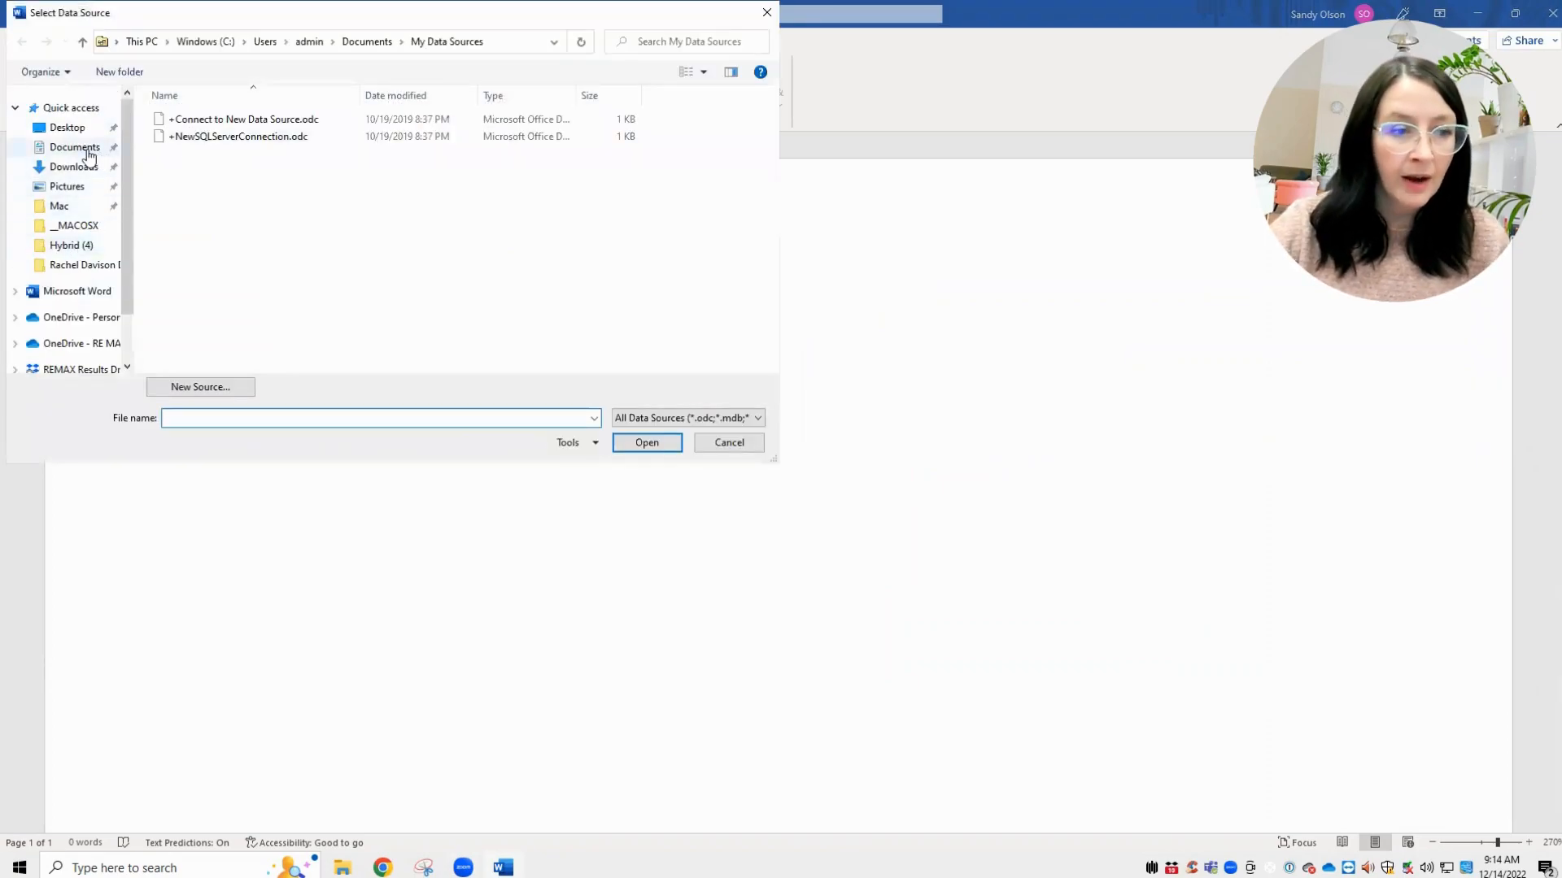
pyautogui.click(89, 151)
pyautogui.click(82, 167)
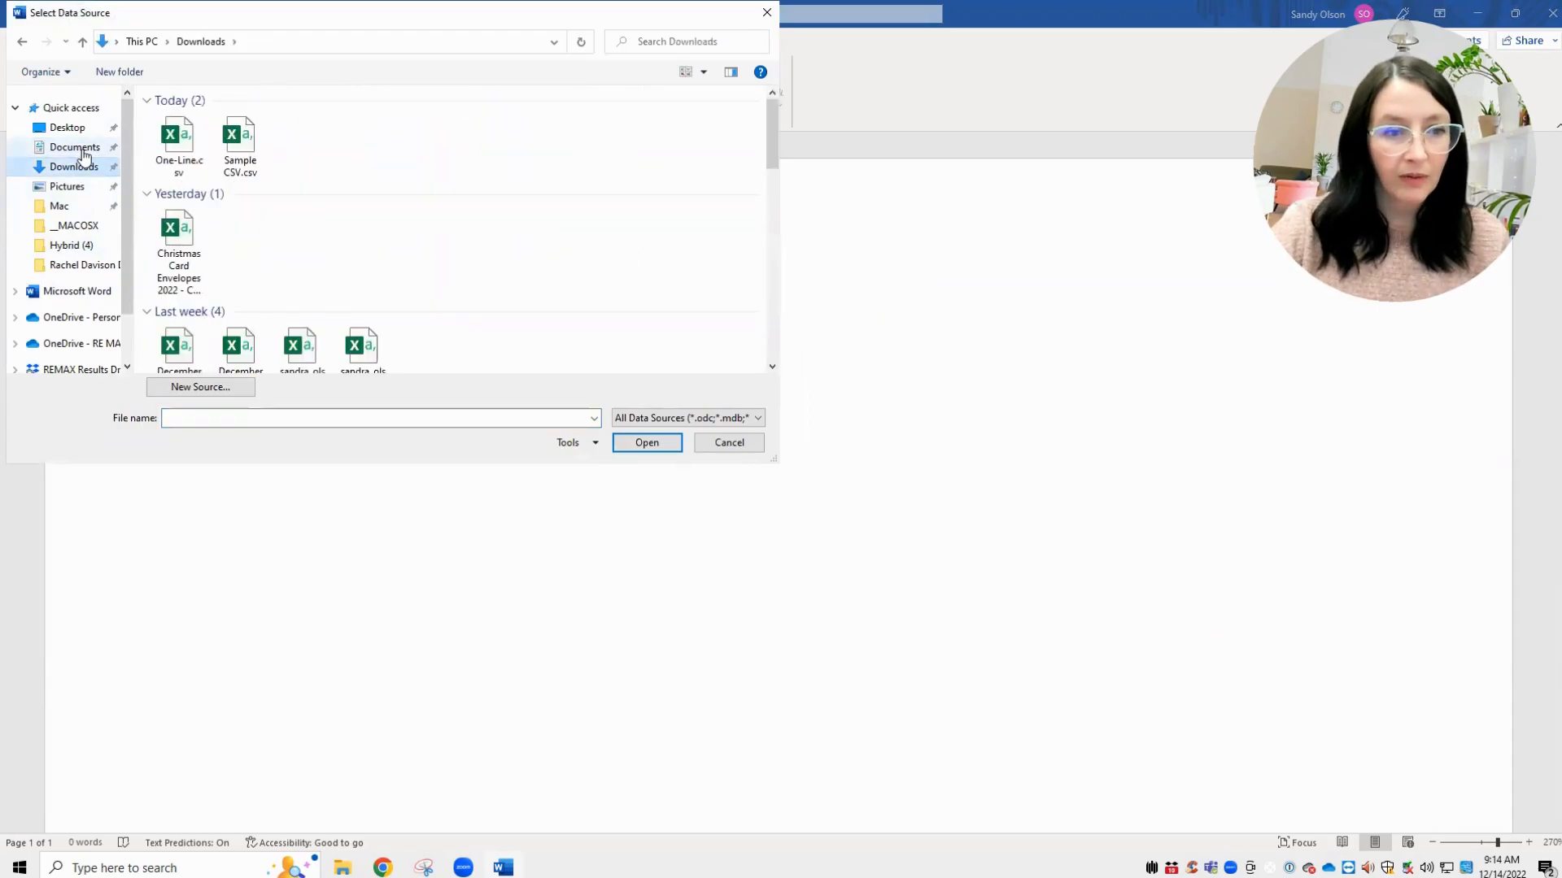
pyautogui.click(80, 129)
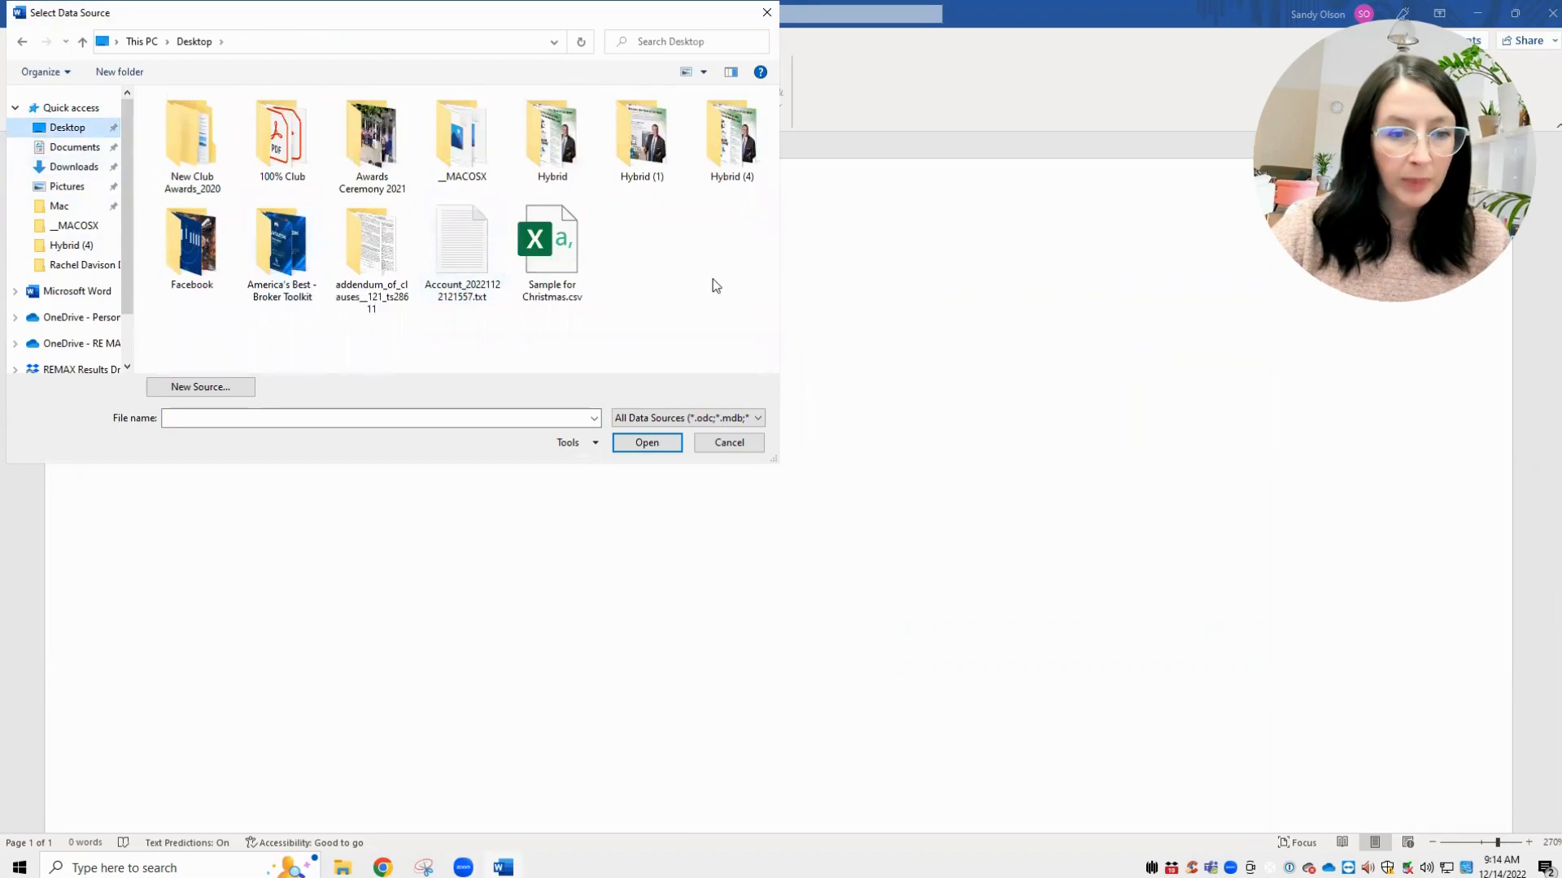
pyautogui.click(564, 262)
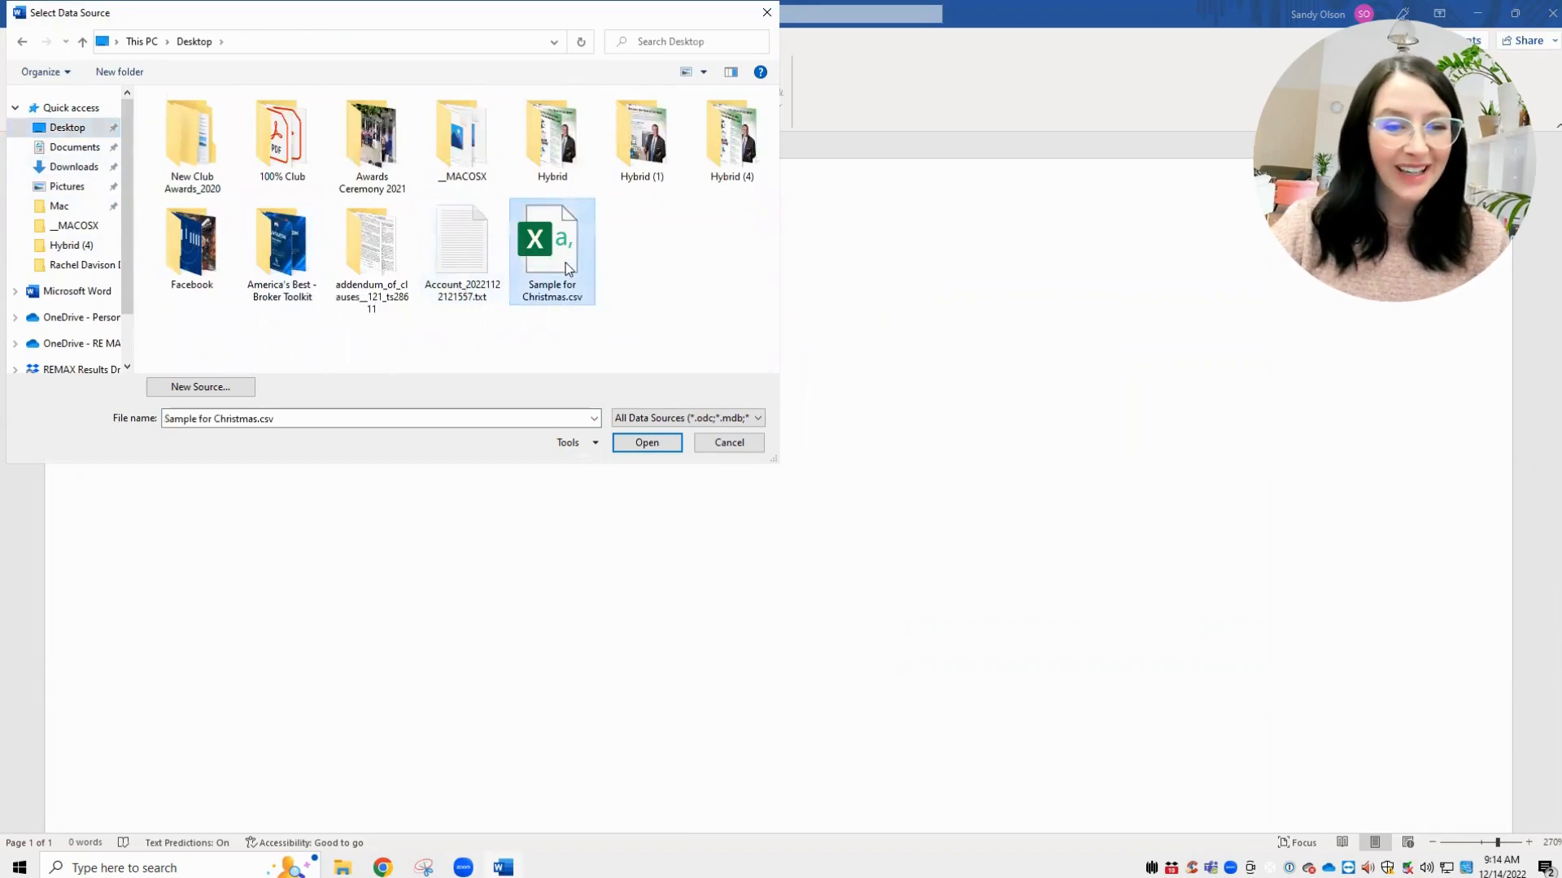
pyautogui.click(646, 443)
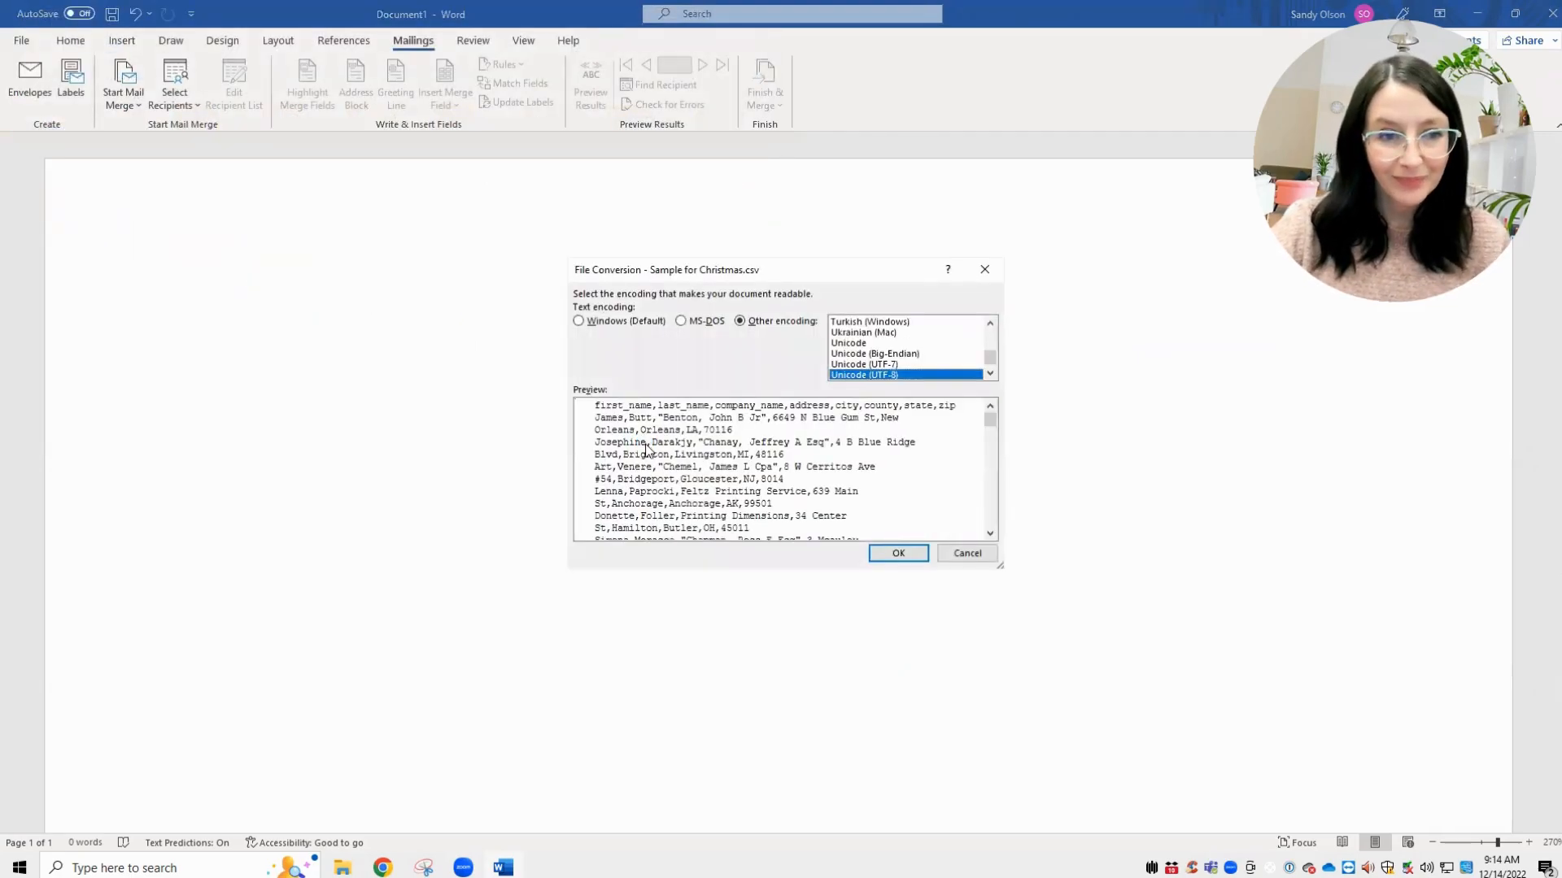
pyautogui.press('Return')
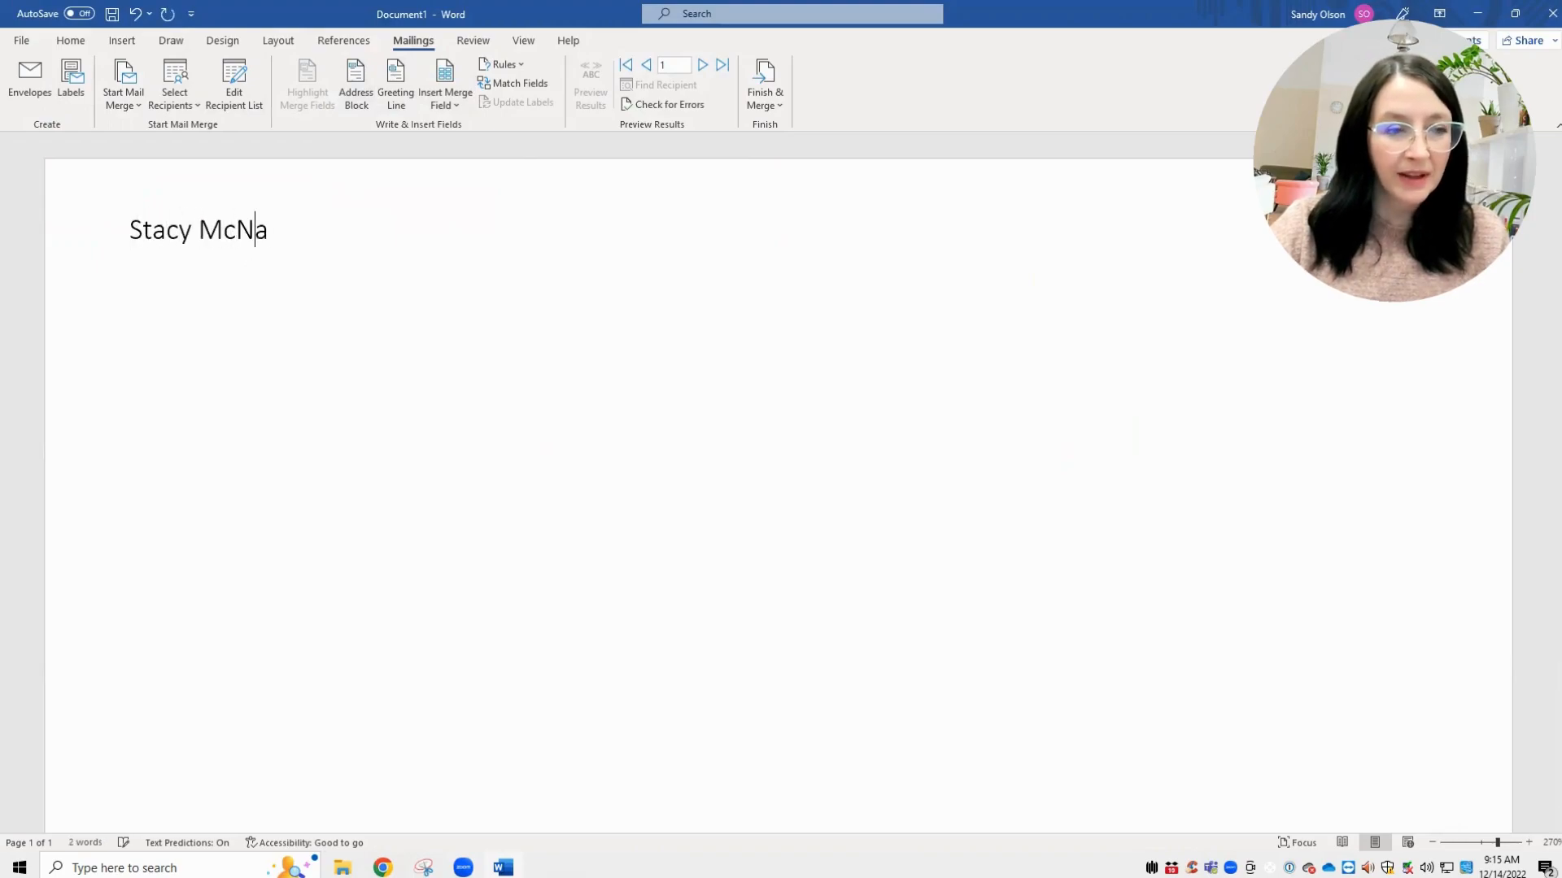
# - Enter the sender's name, street address, and city, state and ZIP as three return-address lines
pyautogui.press('Return')
pyautogui.write('1')
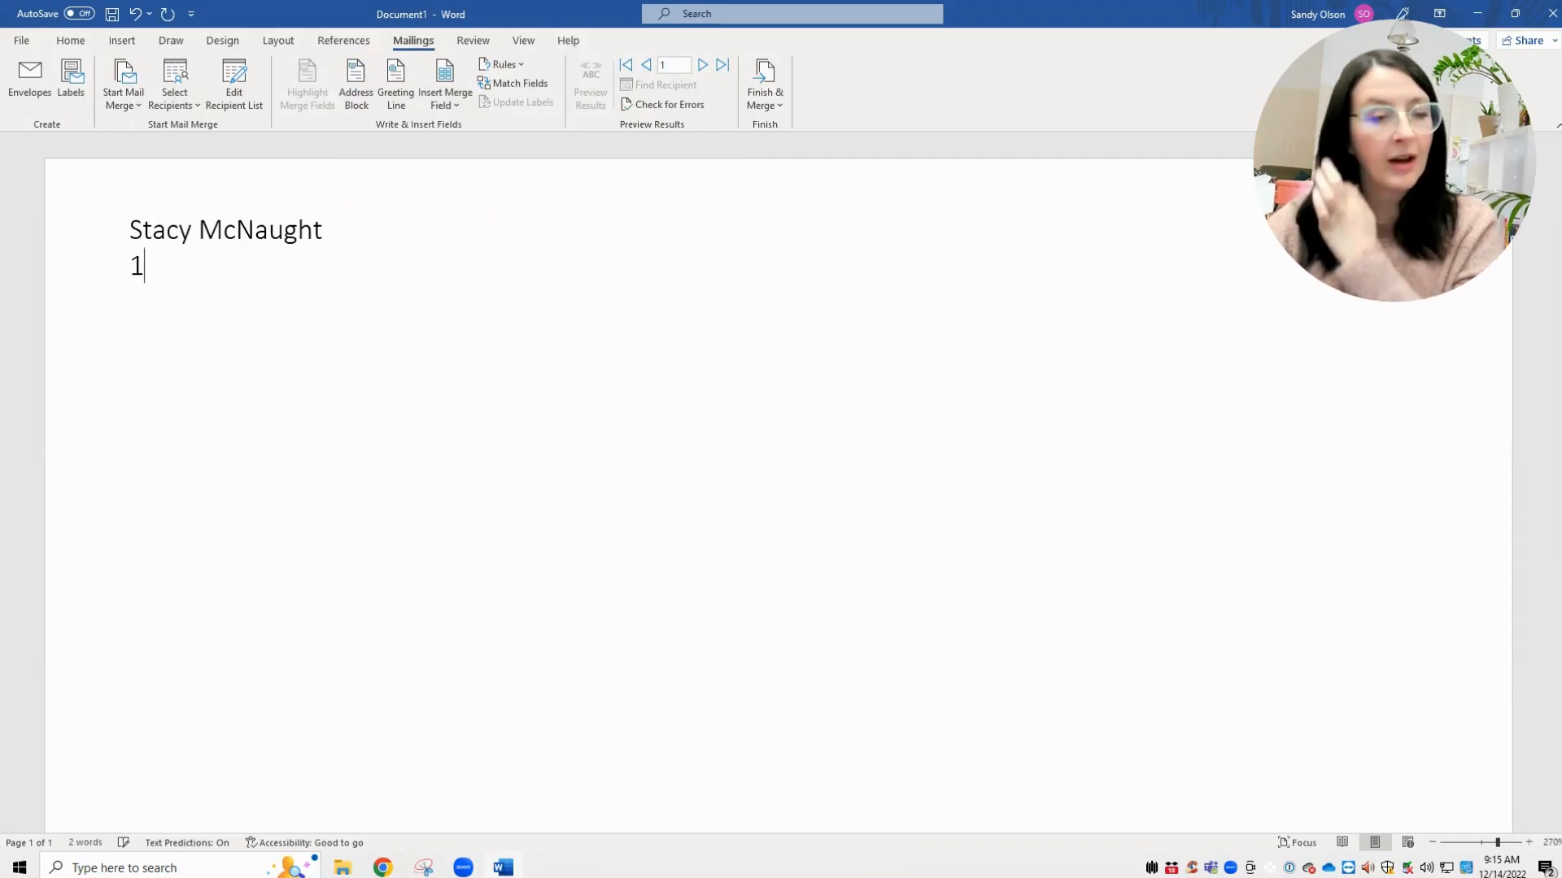
pyautogui.write('23 Main')
pyautogui.press('Tab')
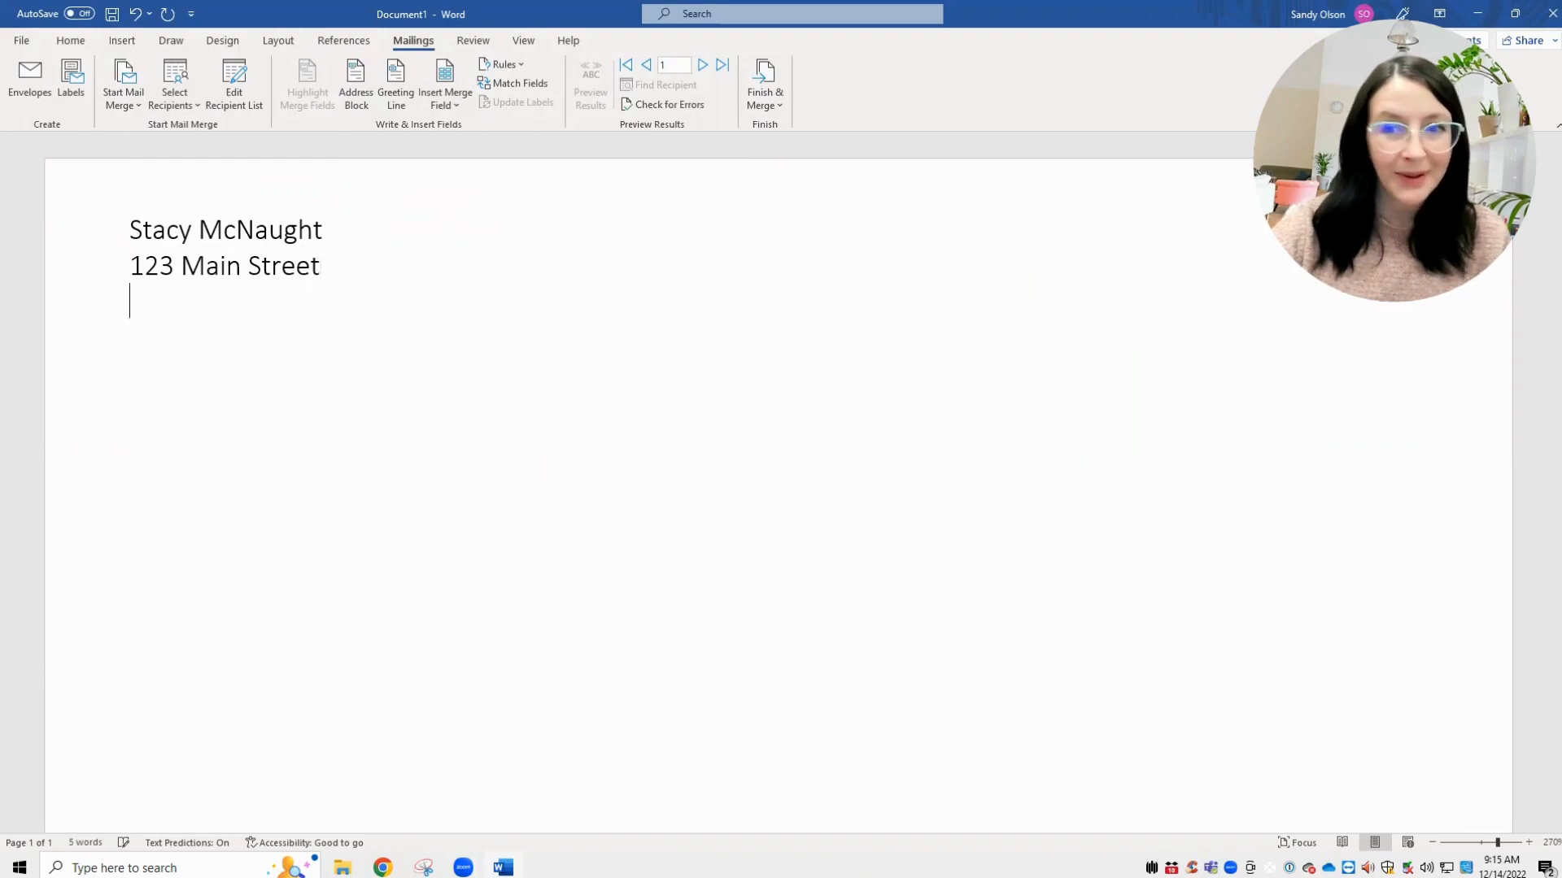
pyautogui.press('Return')
pyautogui.write('Christm')
pyautogui.press('BackSpace')
pyautogui.write('mastown, MD ')
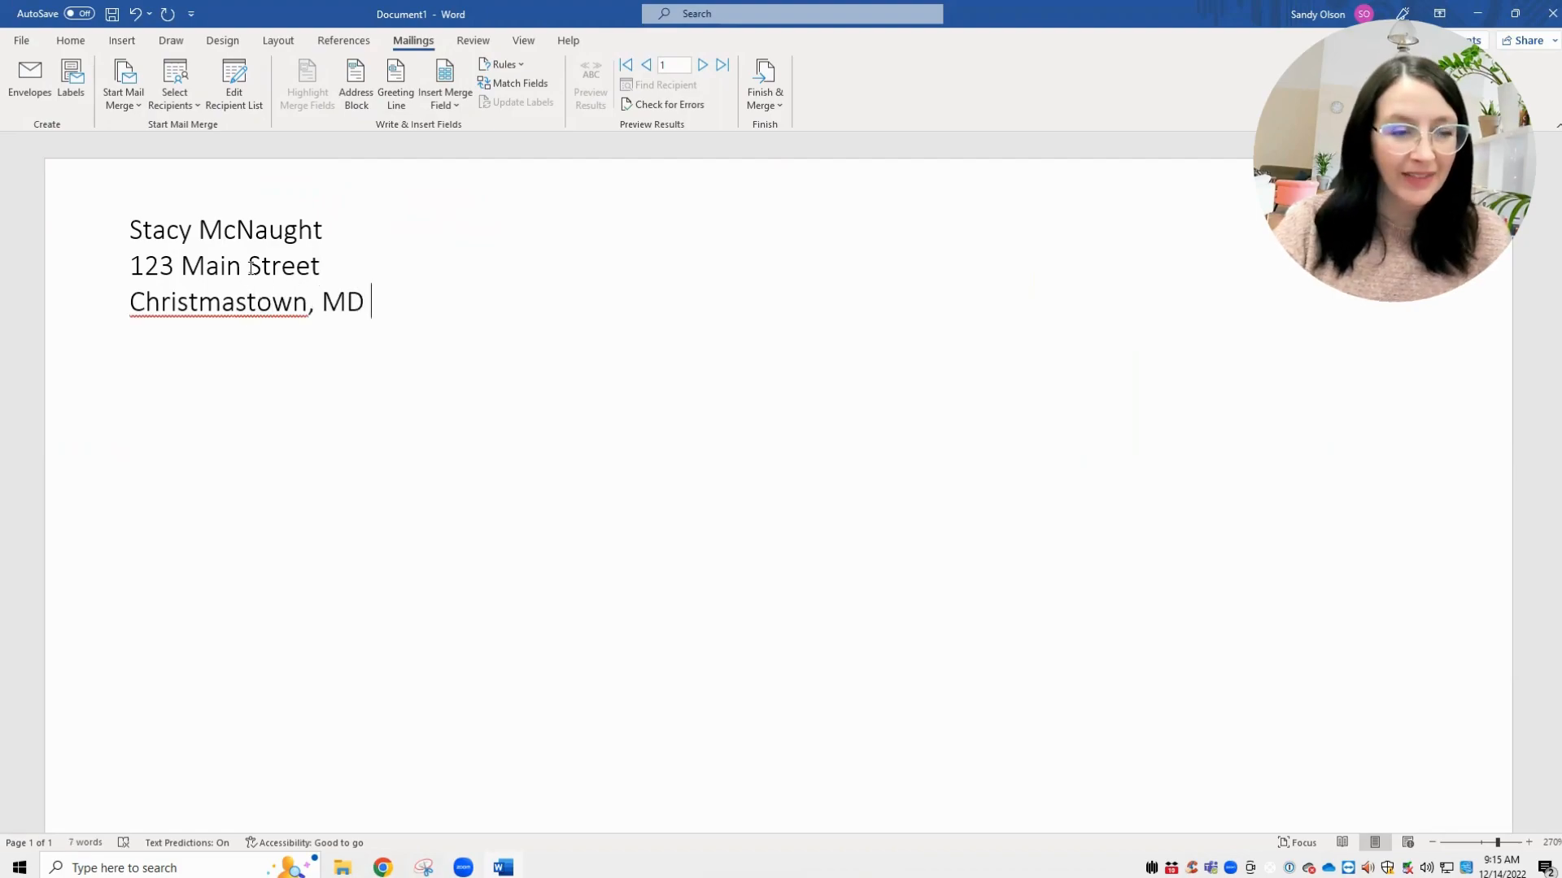
pyautogui.write('12345')
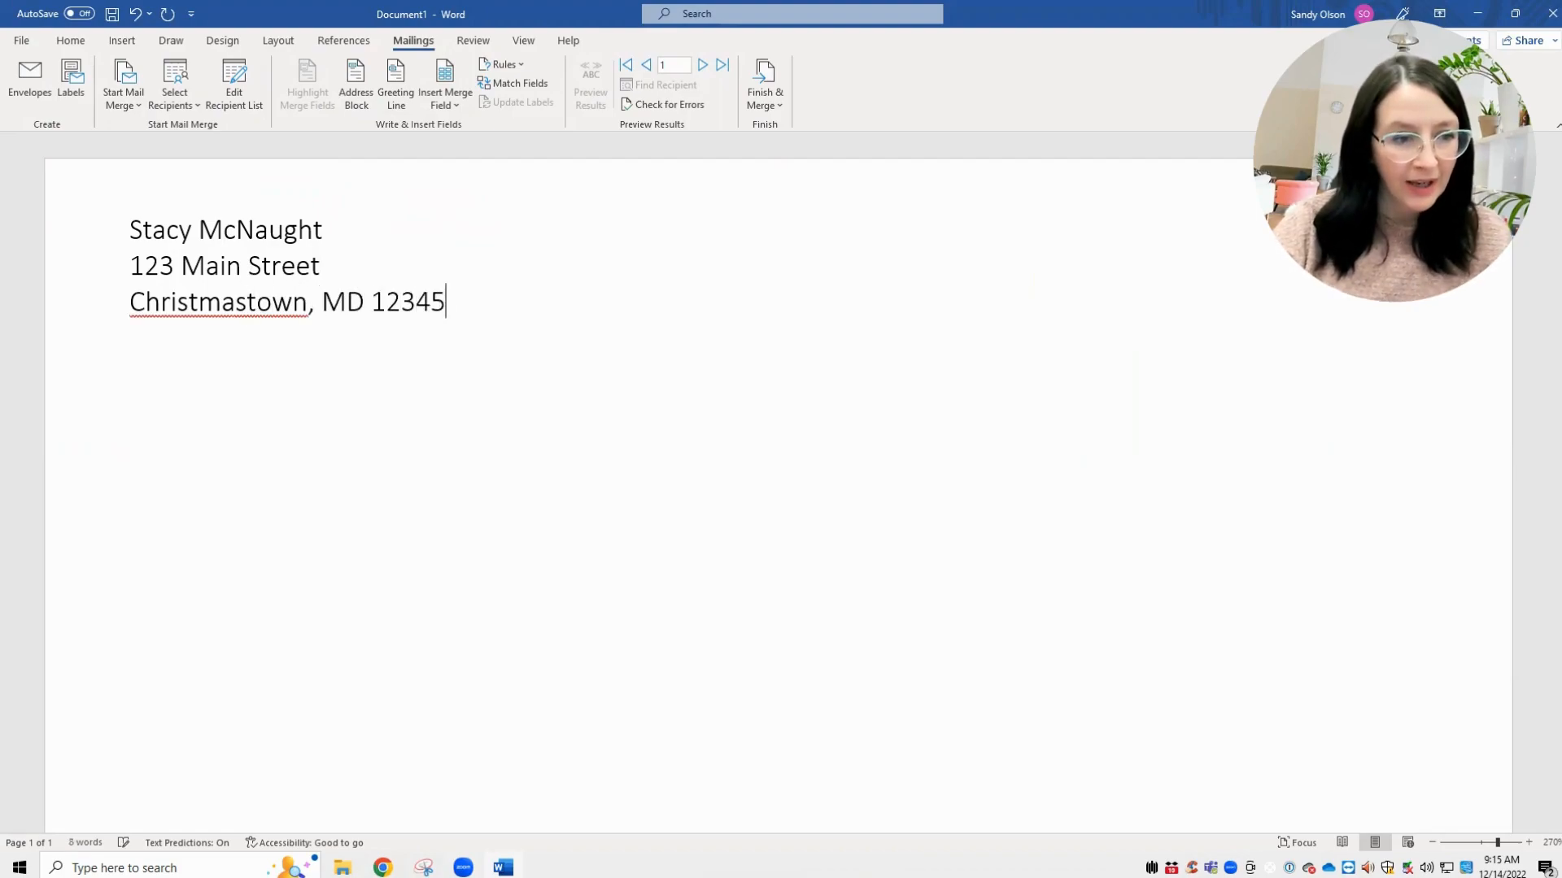
# - Set all three return-address lines in Baguet Script at 12 pt
pyautogui.moveTo(491, 312); pyautogui.dragTo(130, 229)
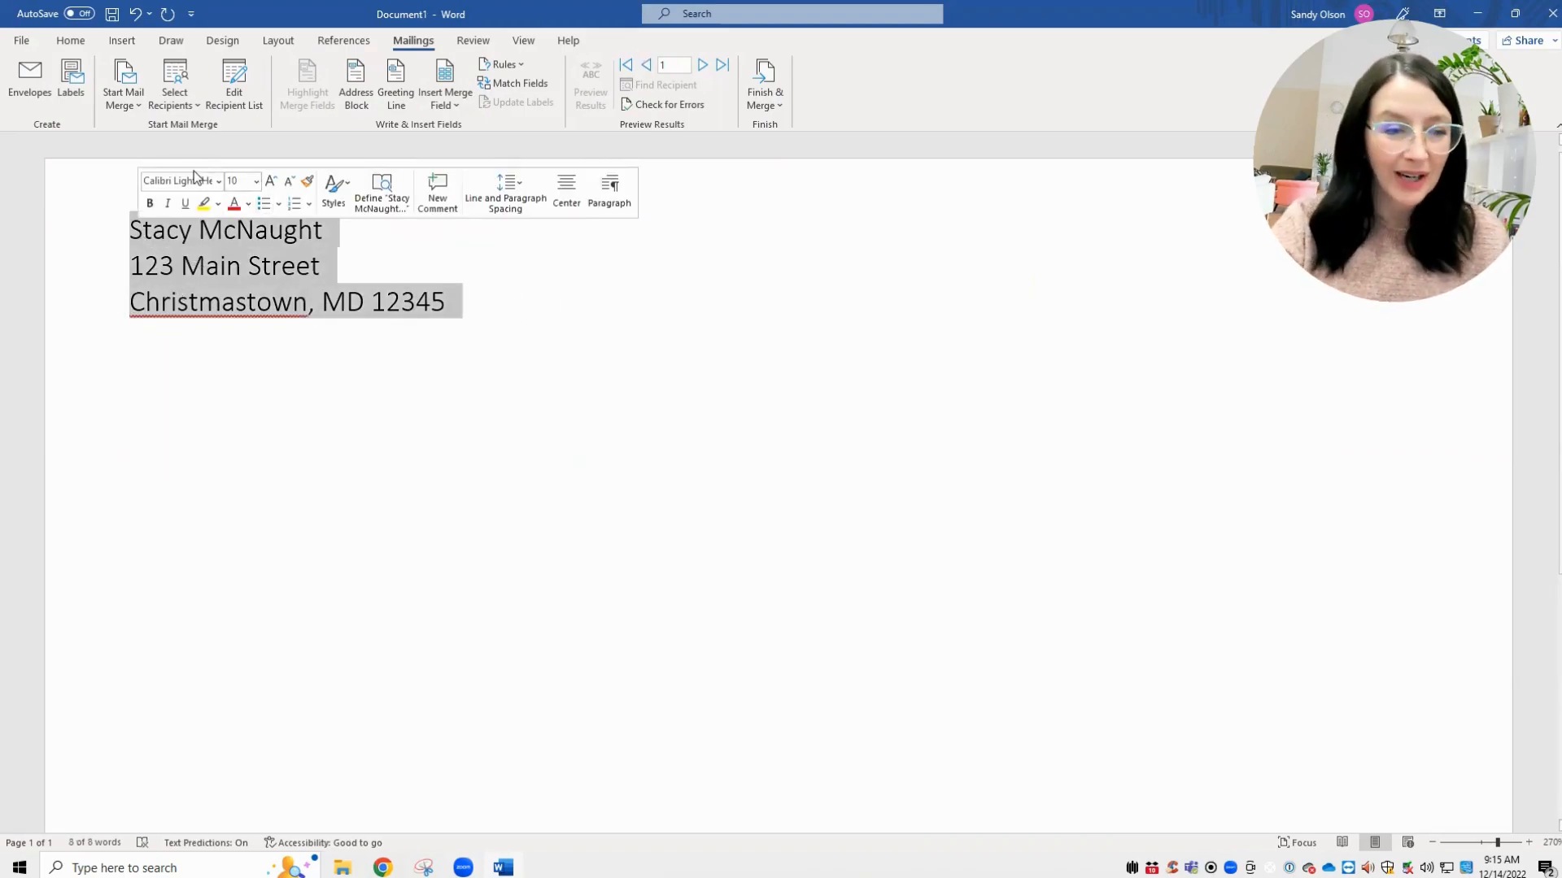
pyautogui.click(193, 175)
pyautogui.click(219, 181)
pyautogui.scroll(-5, 297, 528)
pyautogui.scroll(5, 274, 483)
pyautogui.click(268, 299)
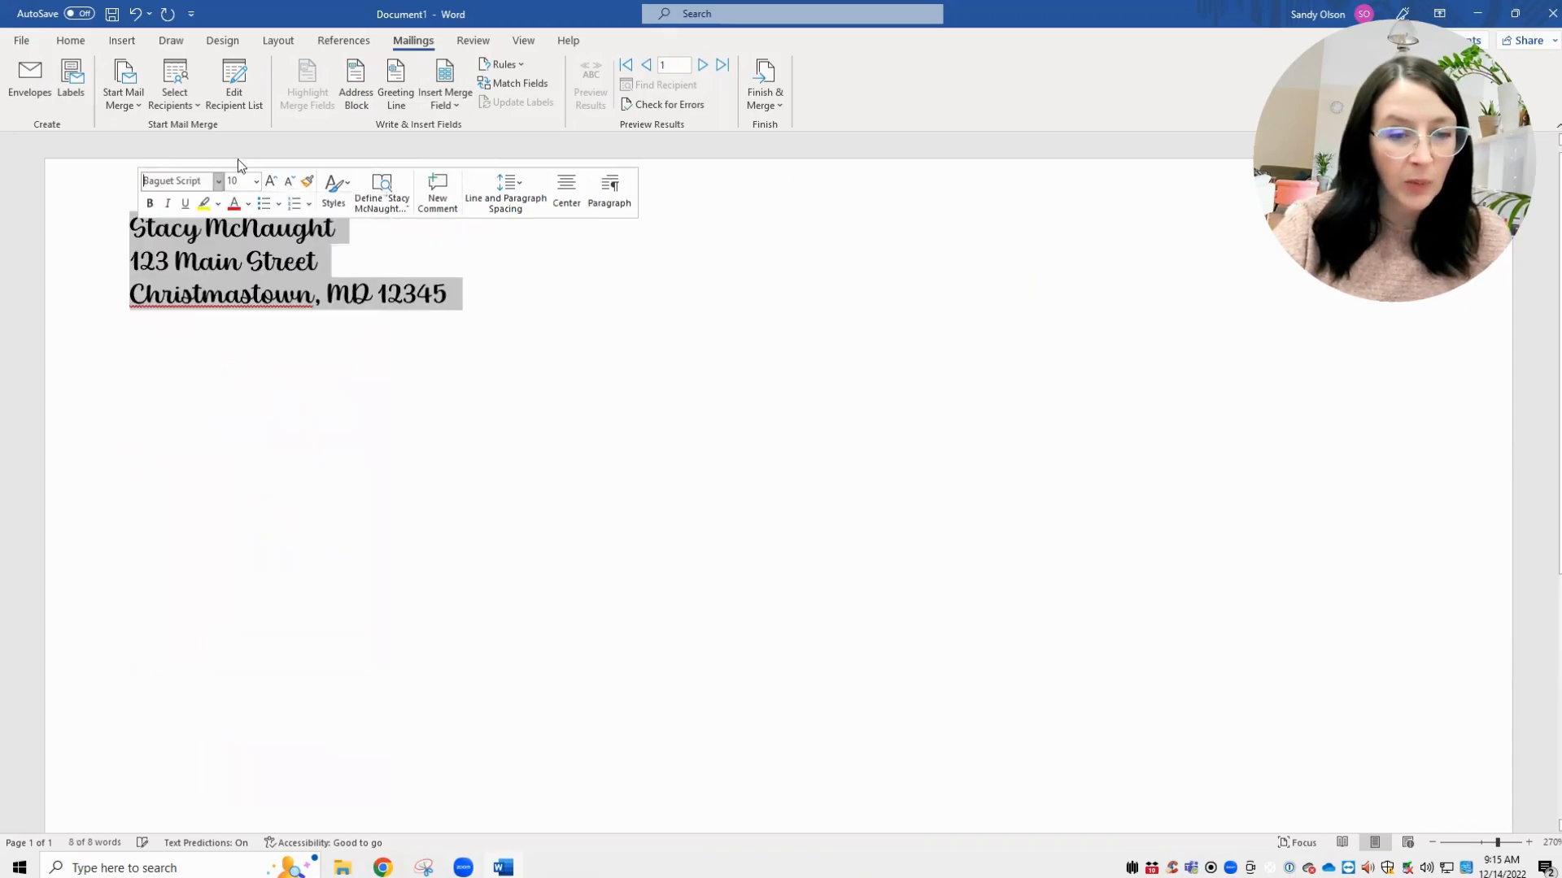
pyautogui.click(254, 181)
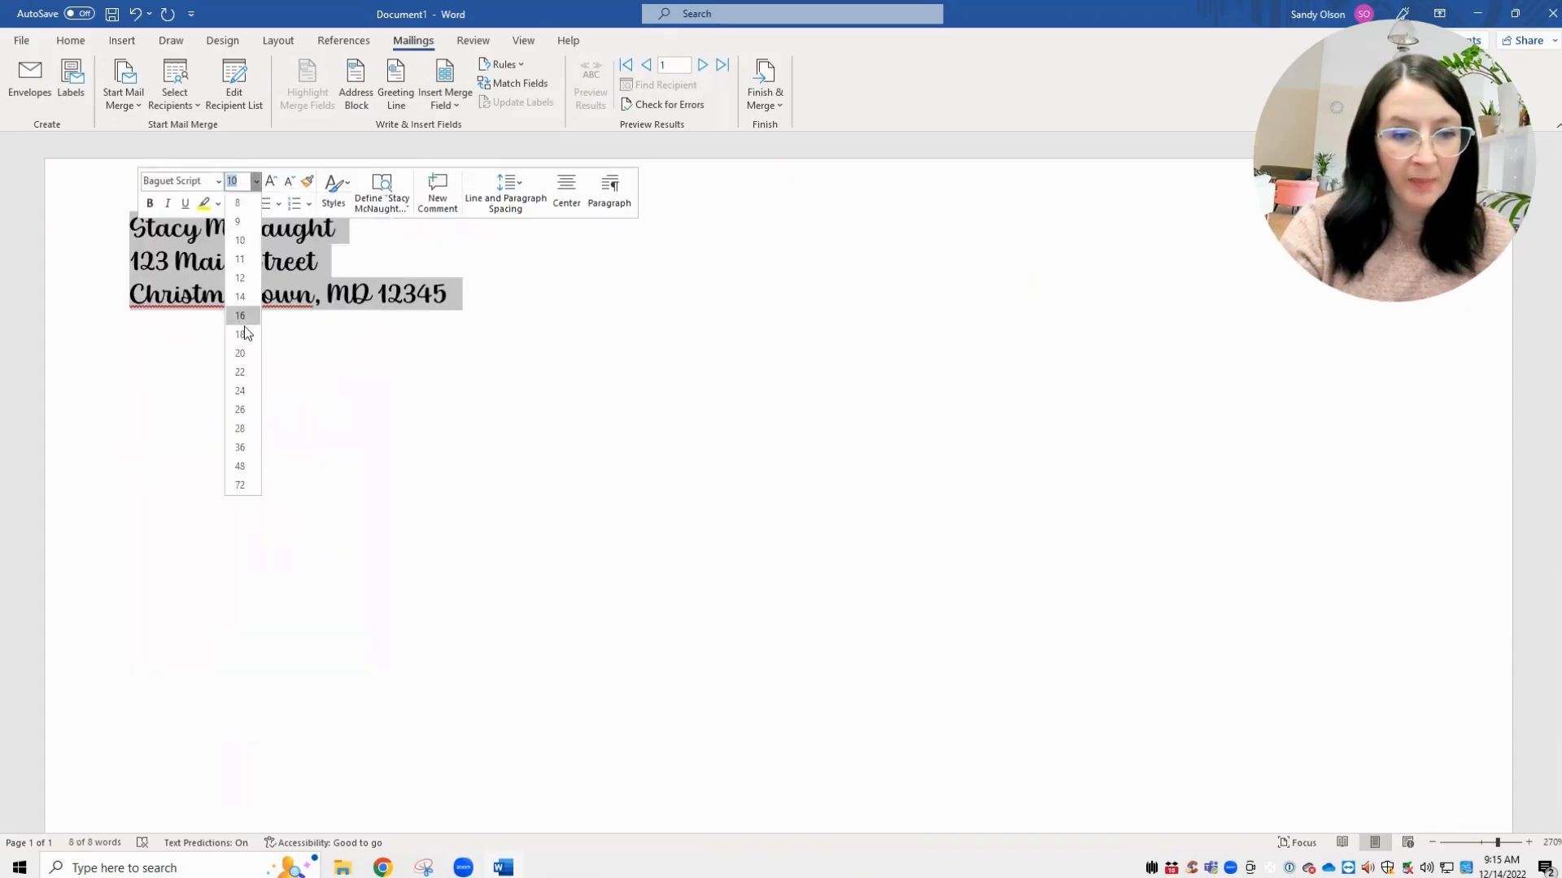
pyautogui.click(247, 278)
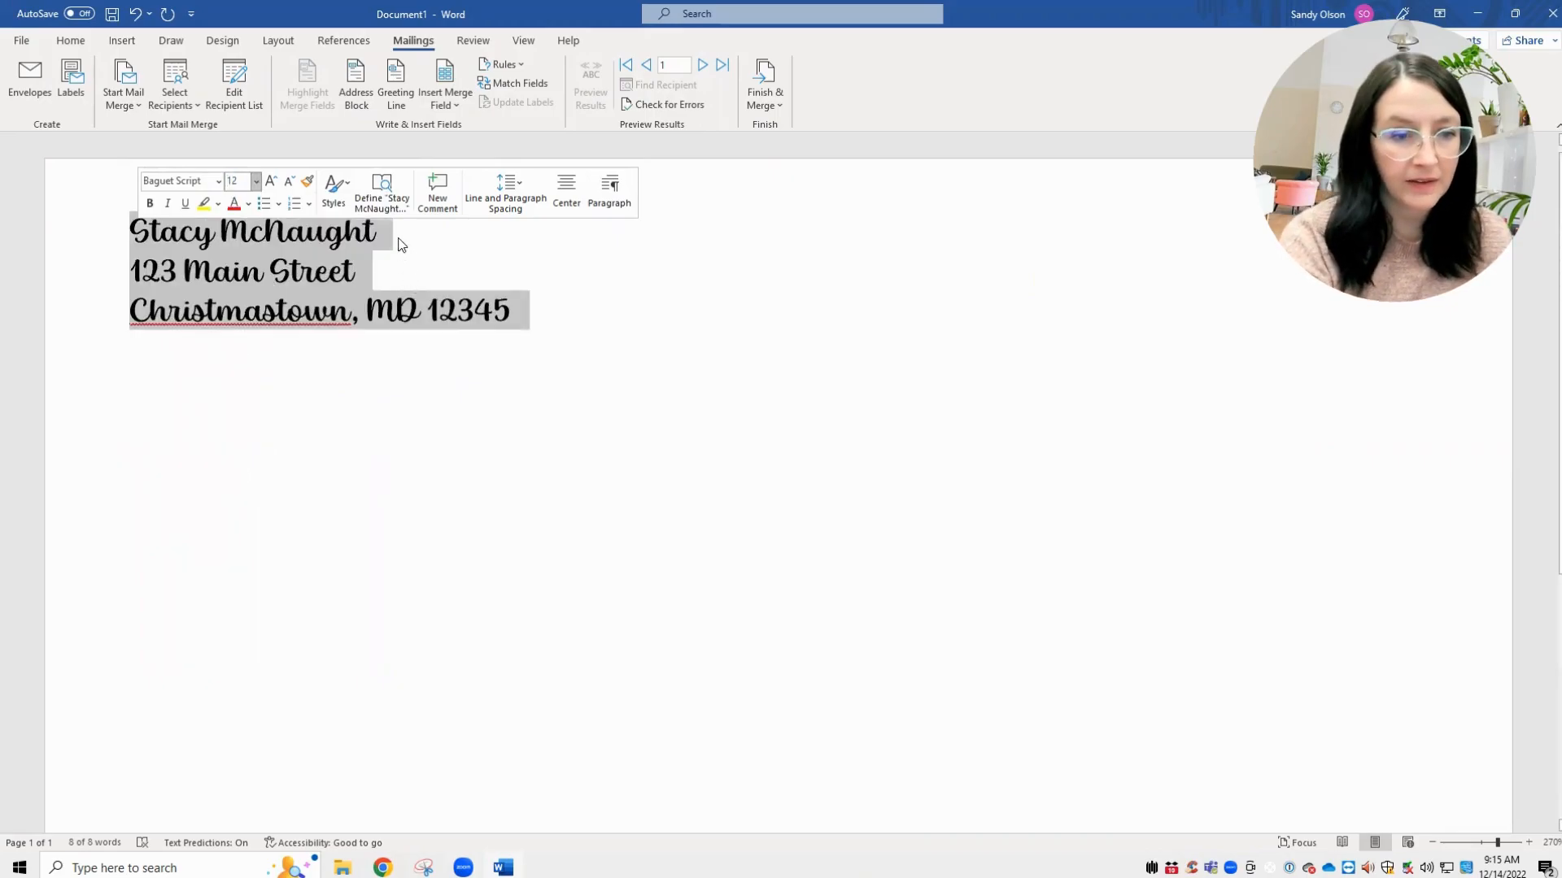
pyautogui.click(683, 348)
pyautogui.scroll(-5, 772, 535)
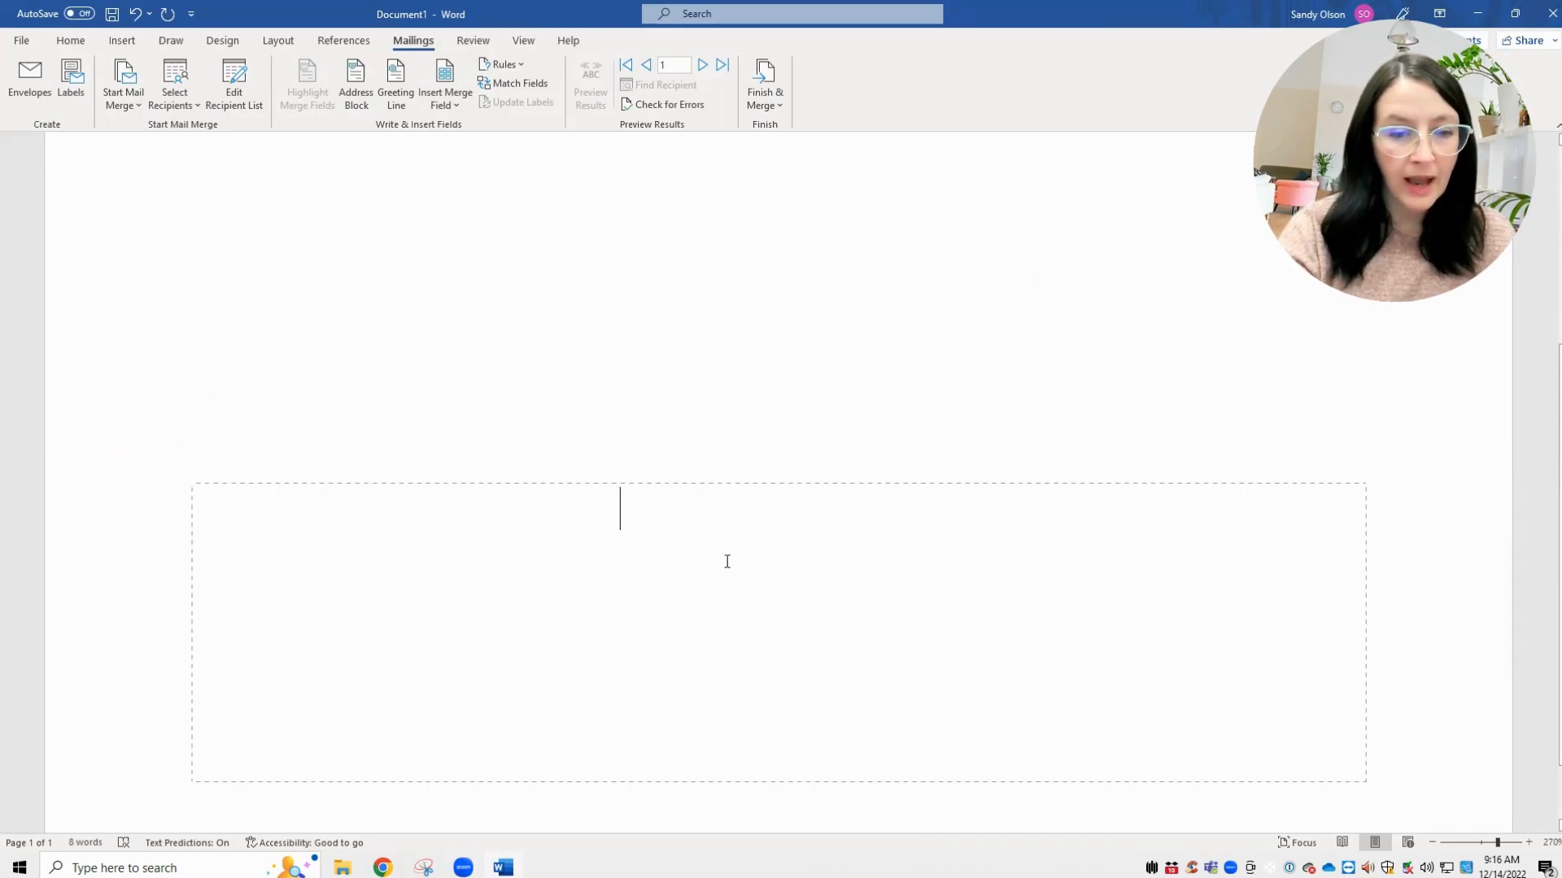
# - Insert an «AddressBlock» field into the delivery area, with Remember this matching ticked
pyautogui.click(363, 96)
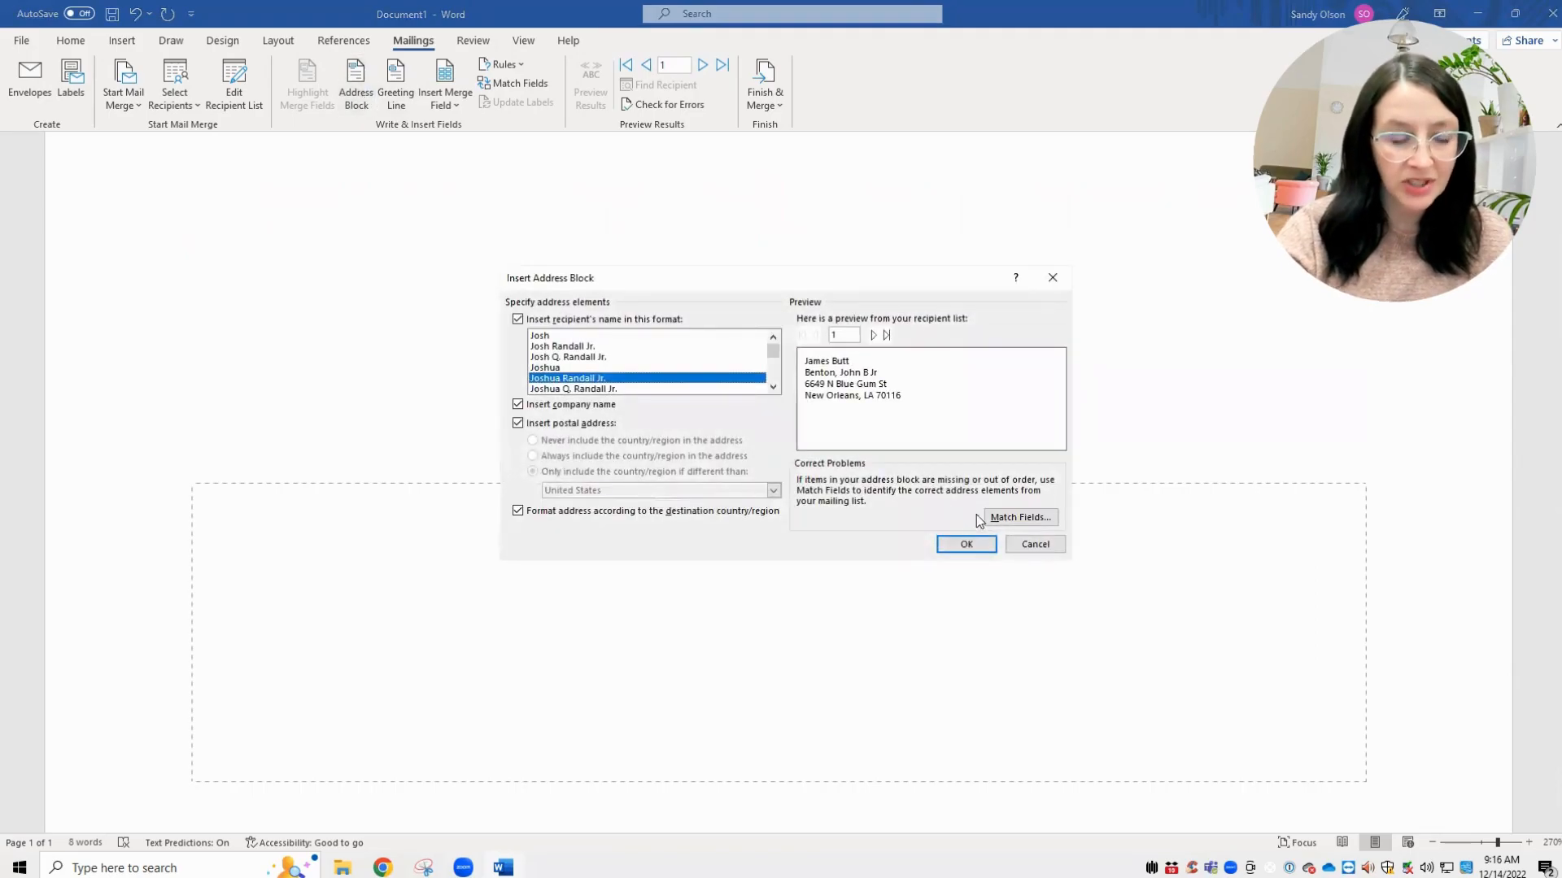
pyautogui.click(1016, 519)
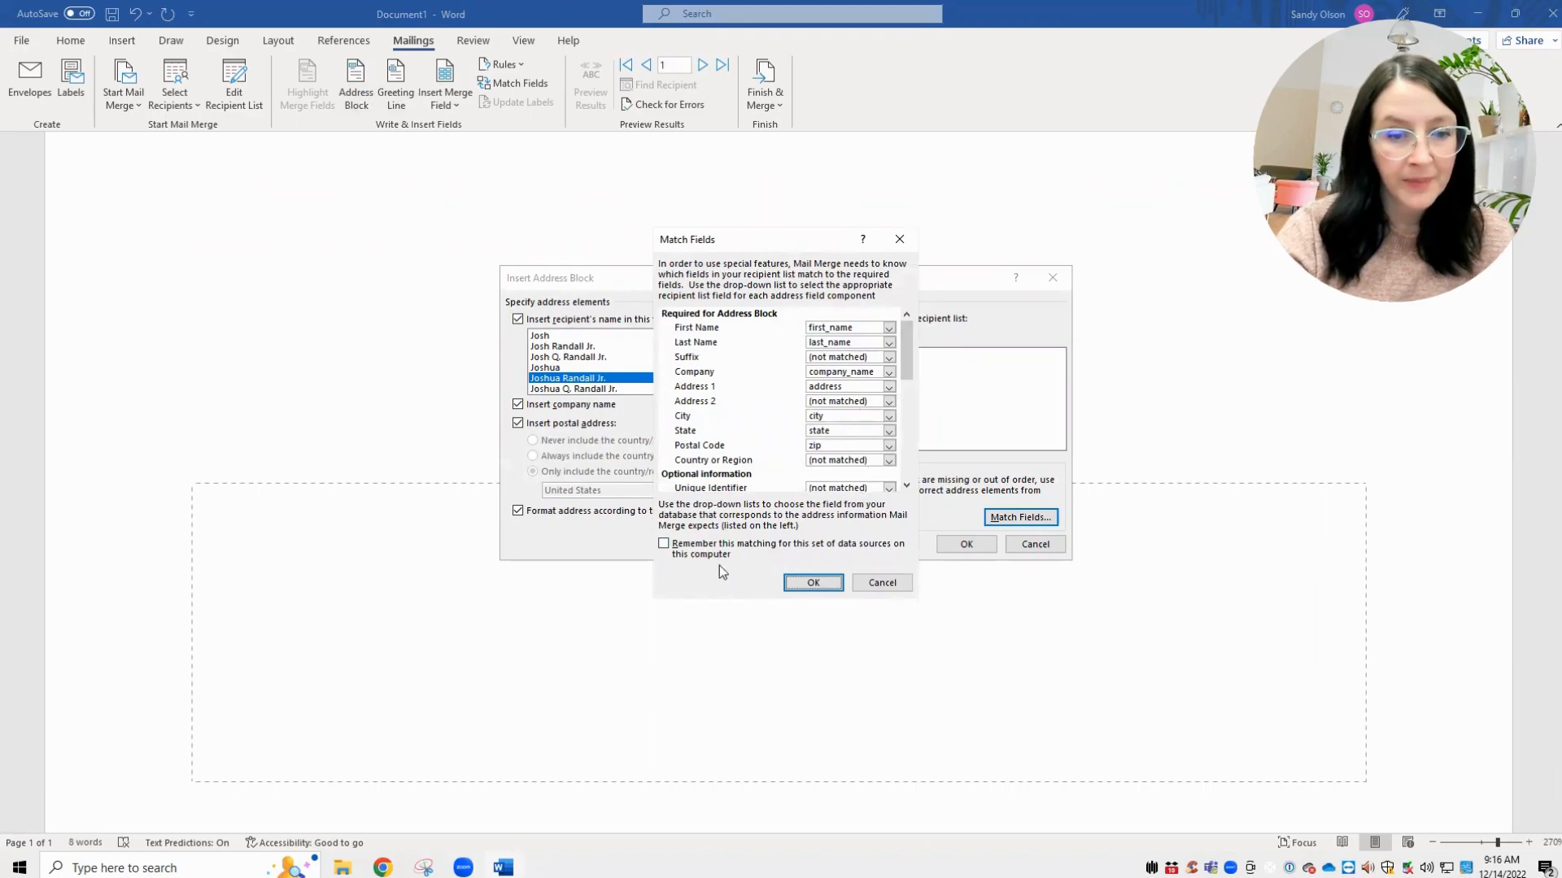
pyautogui.click(664, 544)
pyautogui.click(816, 584)
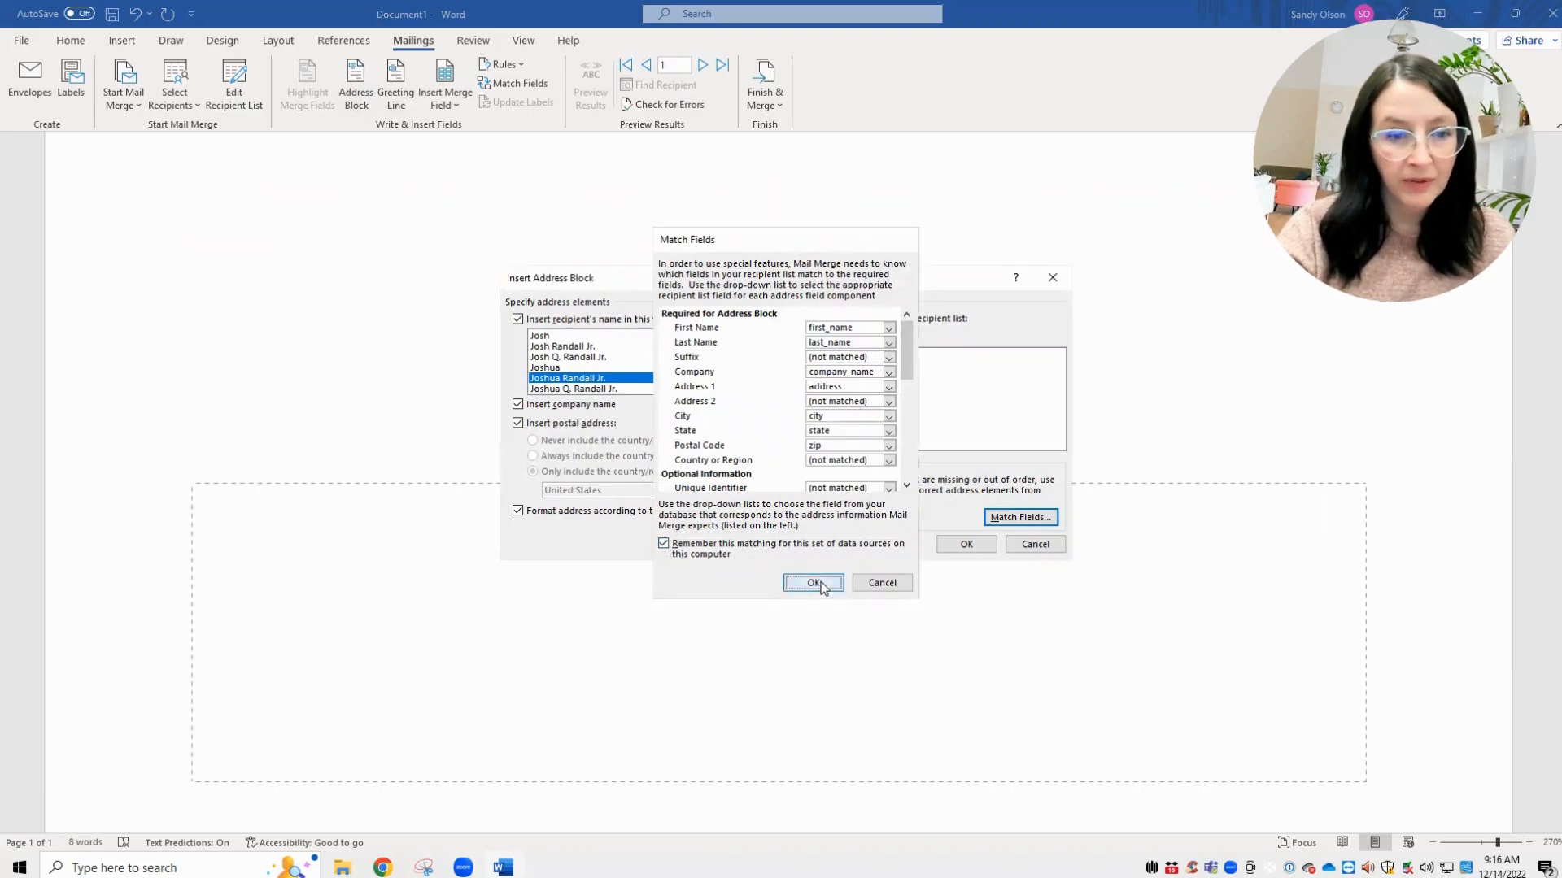
pyautogui.click(966, 545)
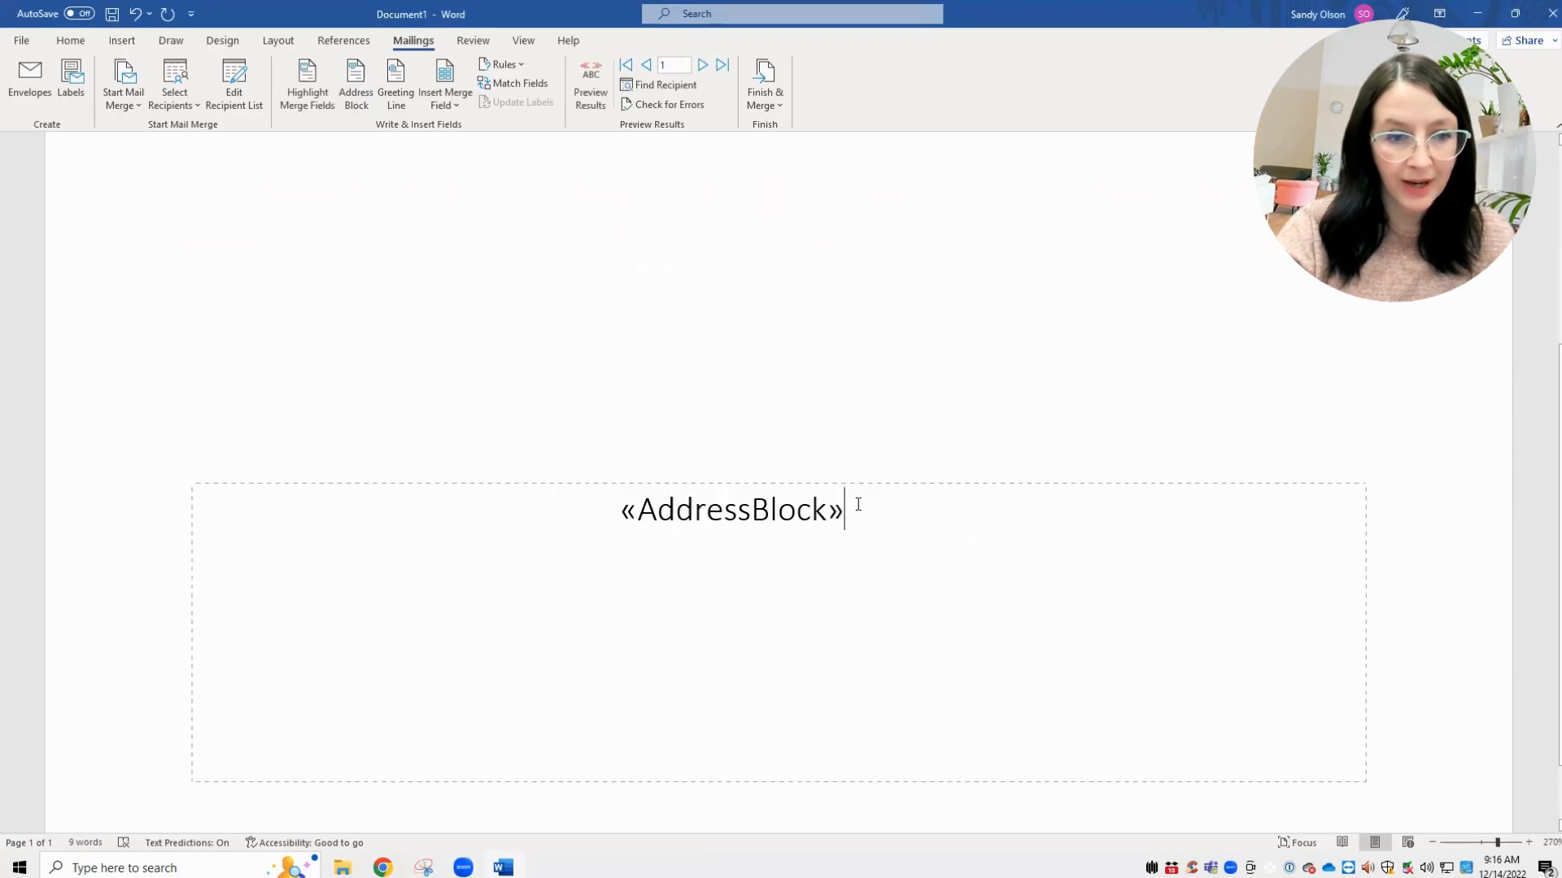
# - Preview the recipient data and format the delivery address as centred Baguet Script at 22 pt
pyautogui.click(590, 85)
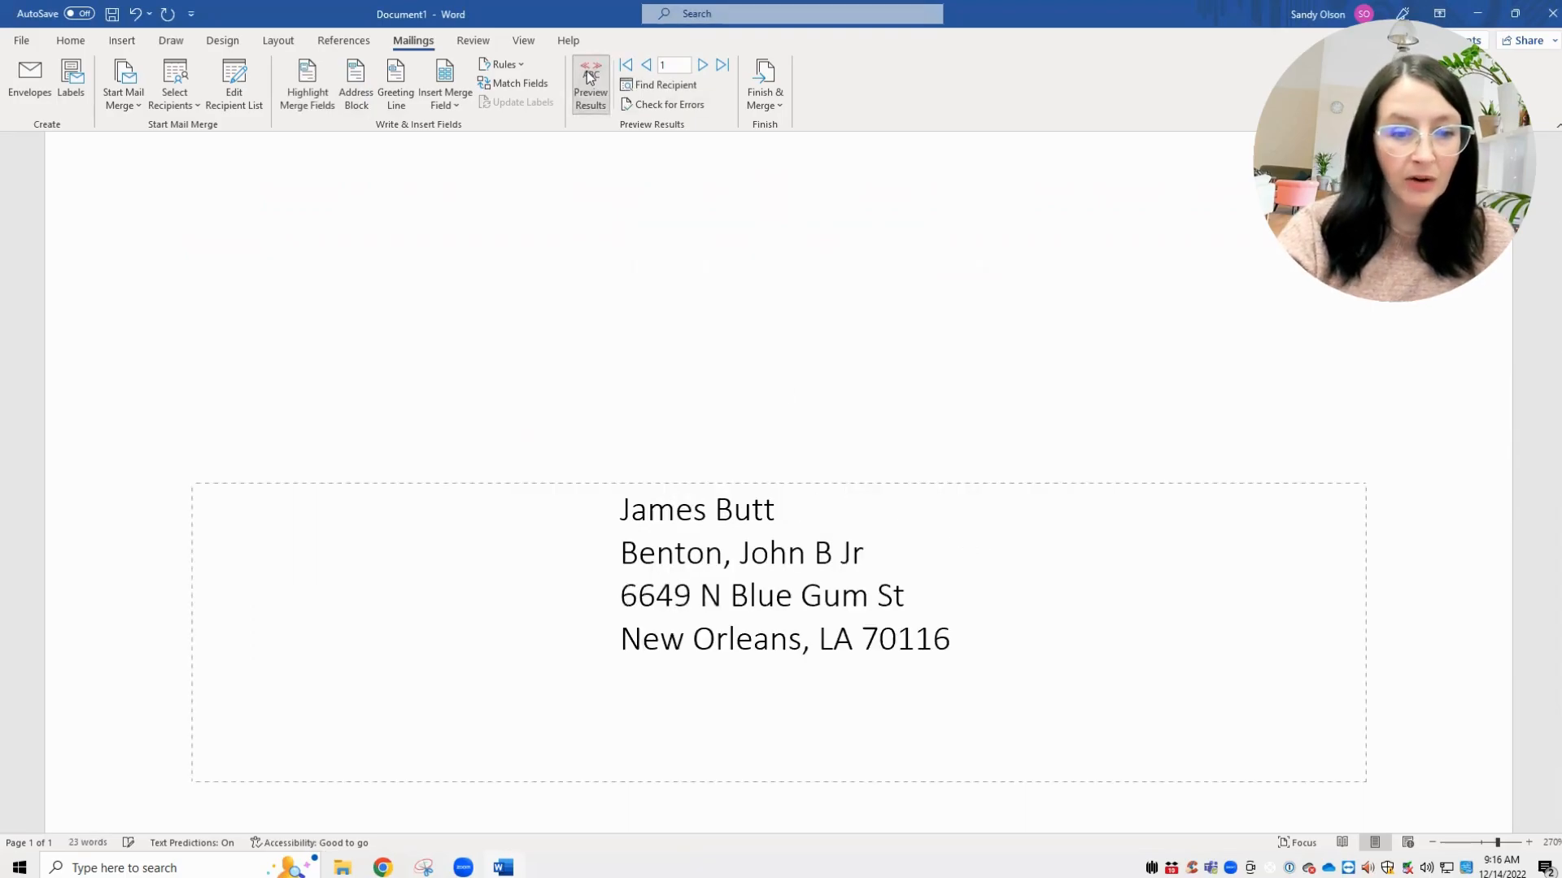
pyautogui.moveTo(836, 612); pyautogui.dragTo(646, 520)
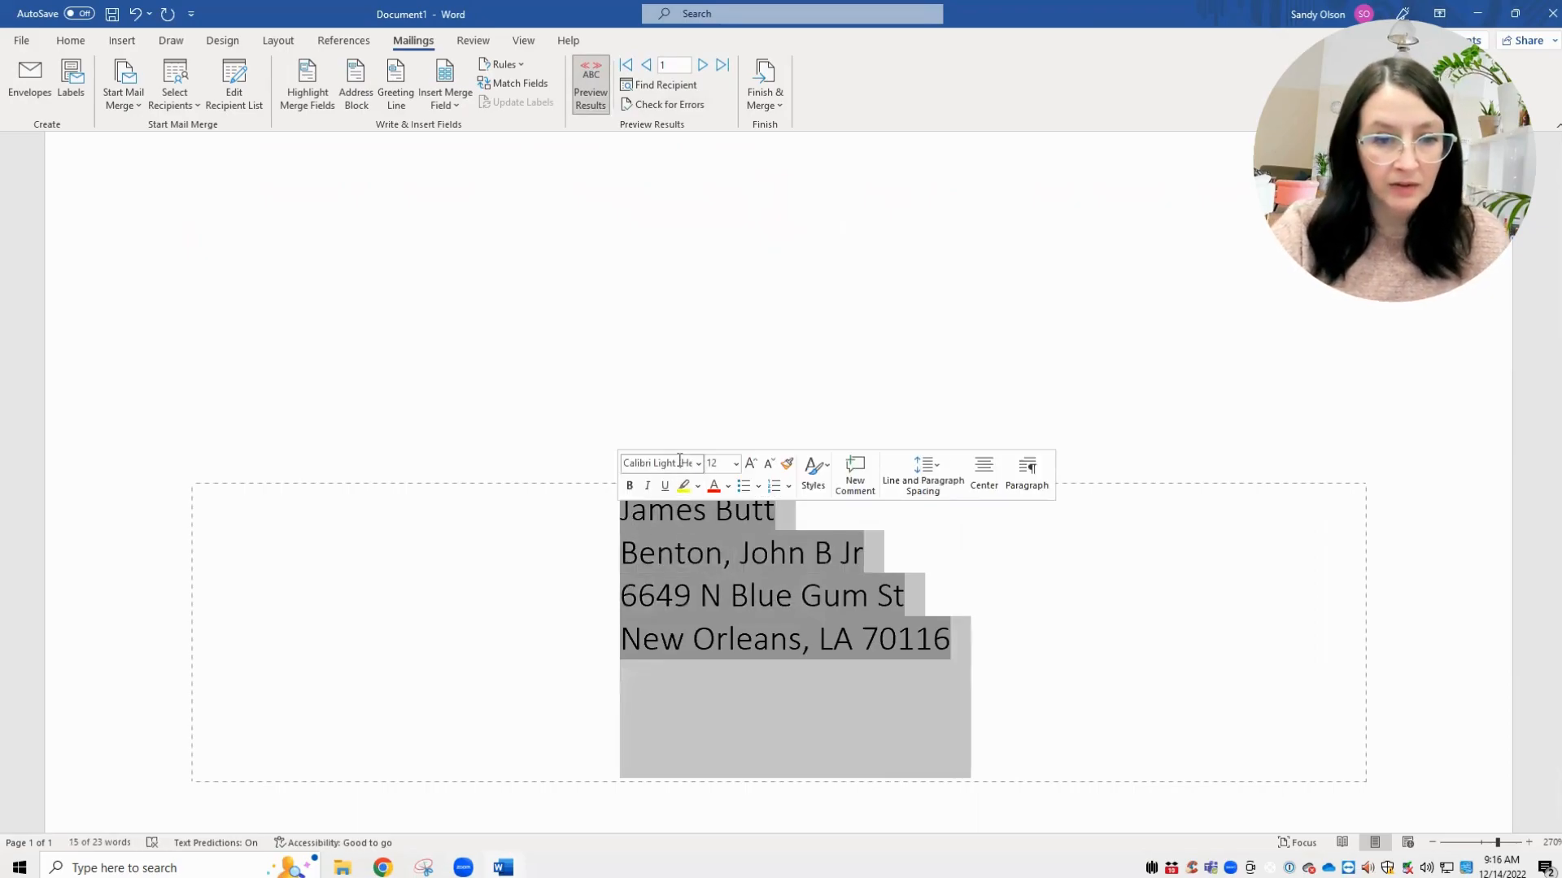
pyautogui.click(697, 465)
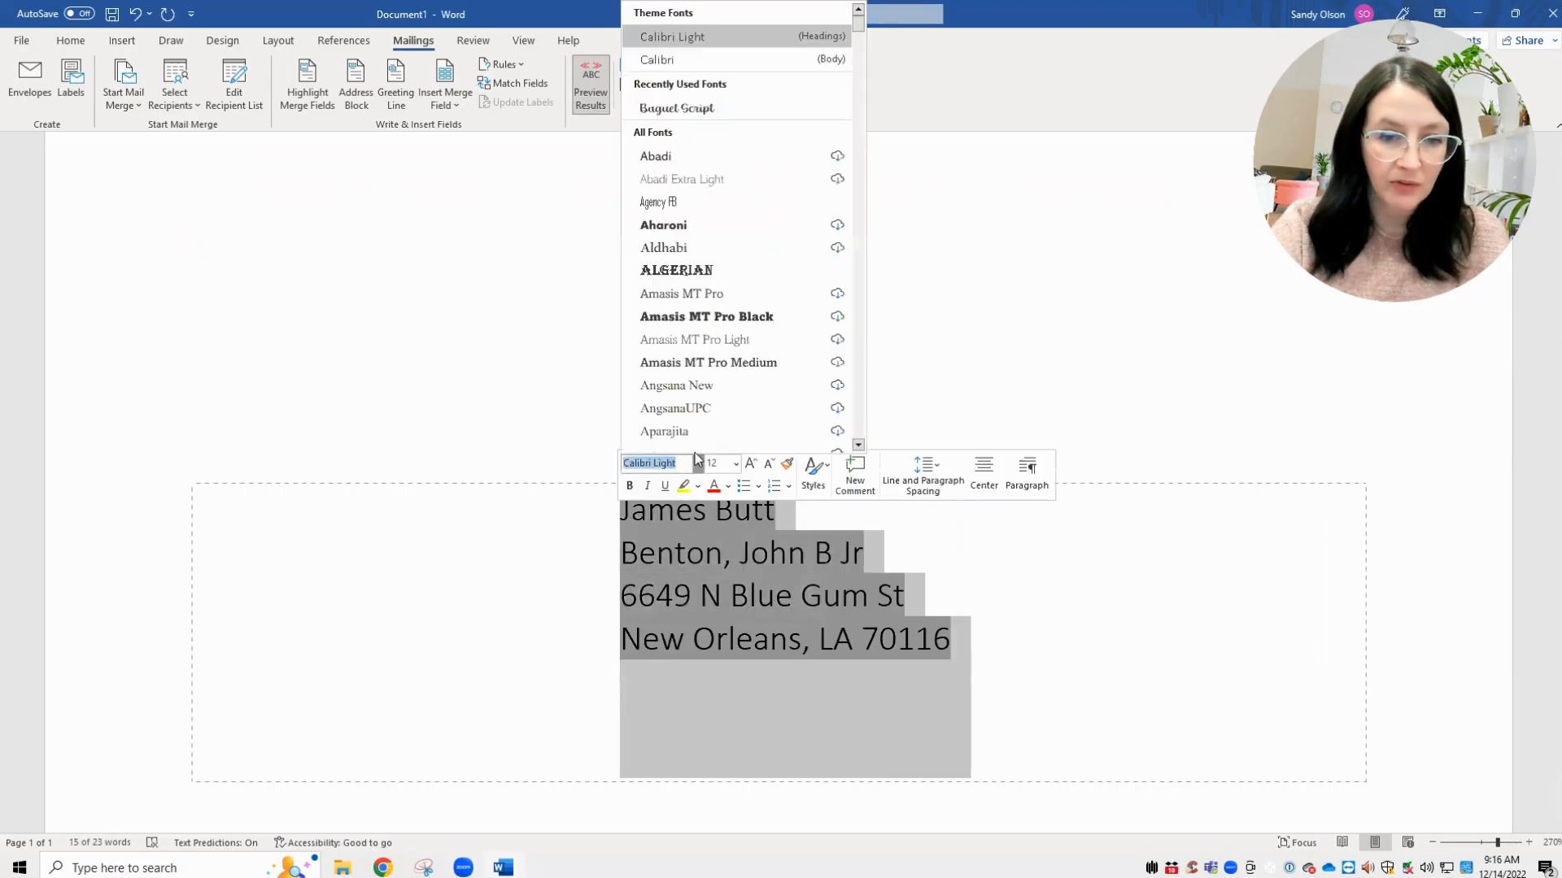
pyautogui.click(703, 111)
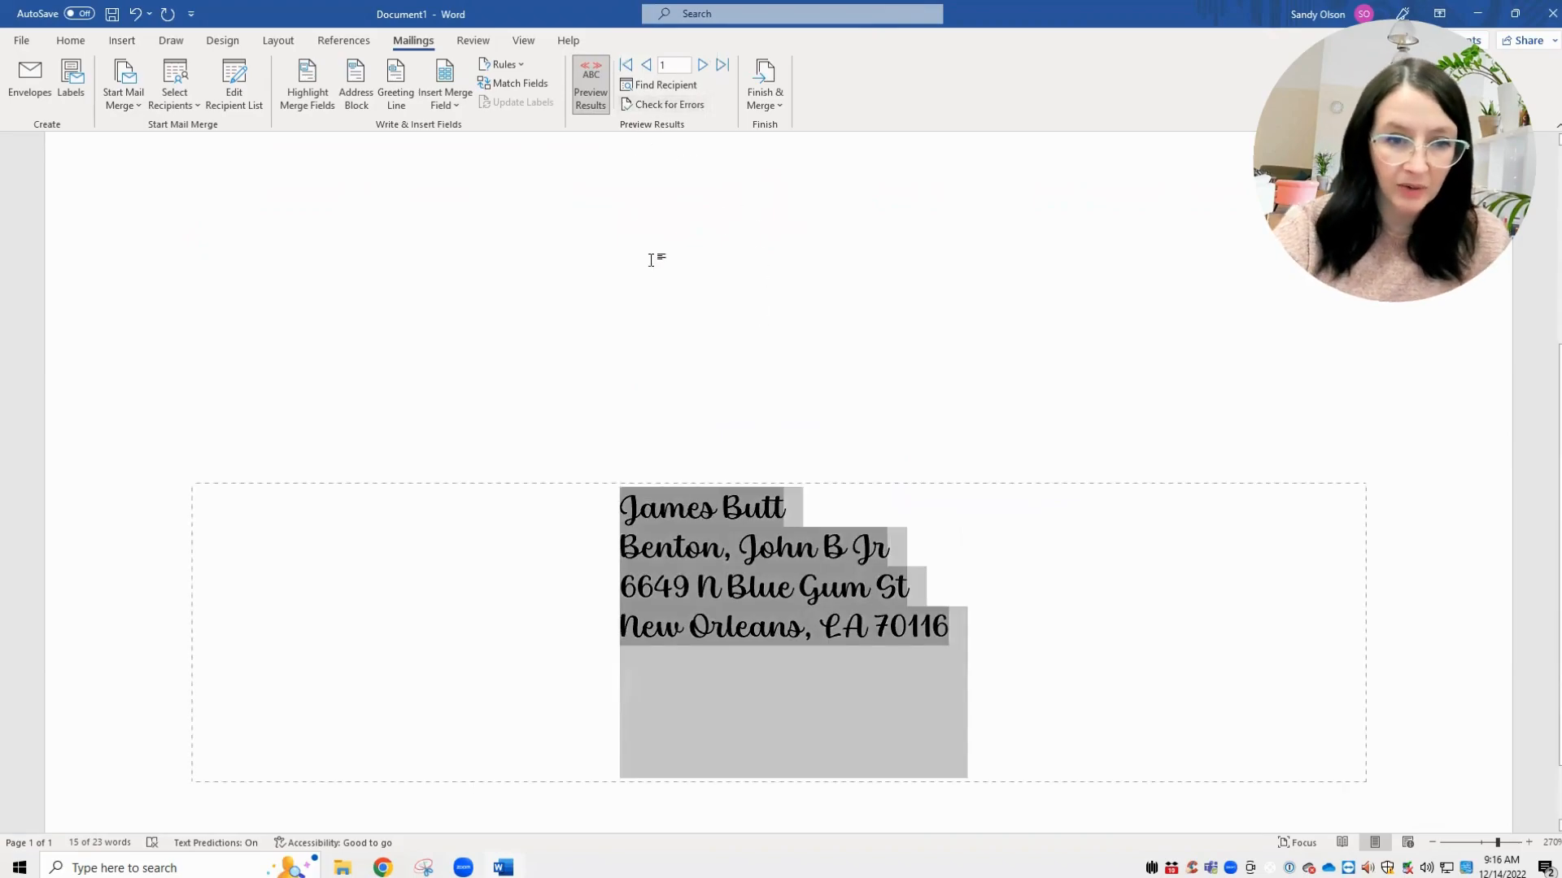
pyautogui.rightClick(732, 588)
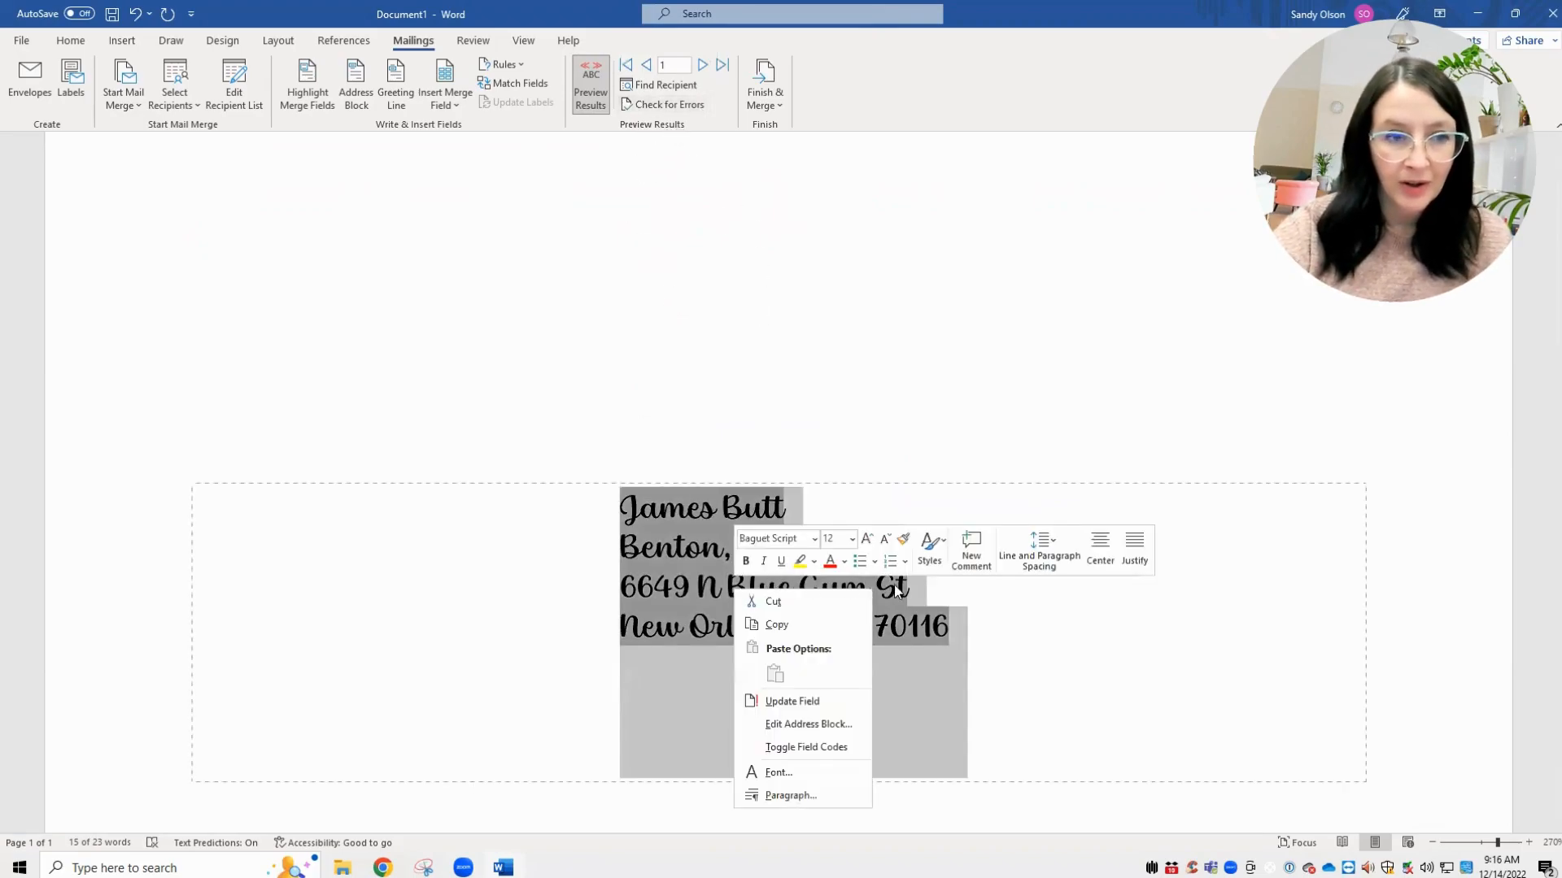
pyautogui.click(1096, 558)
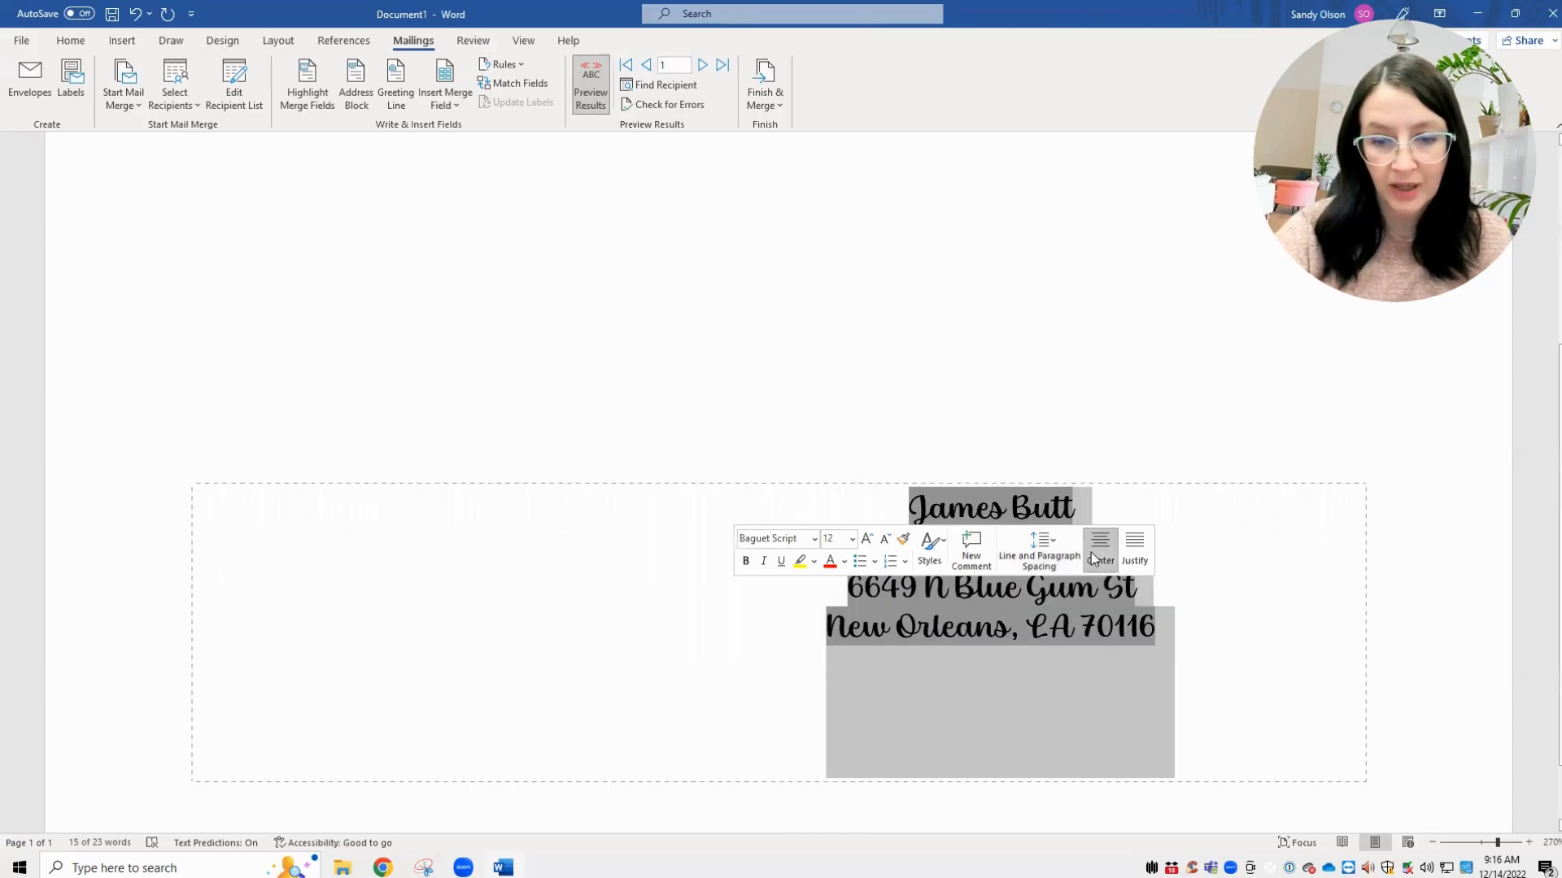
pyautogui.click(852, 540)
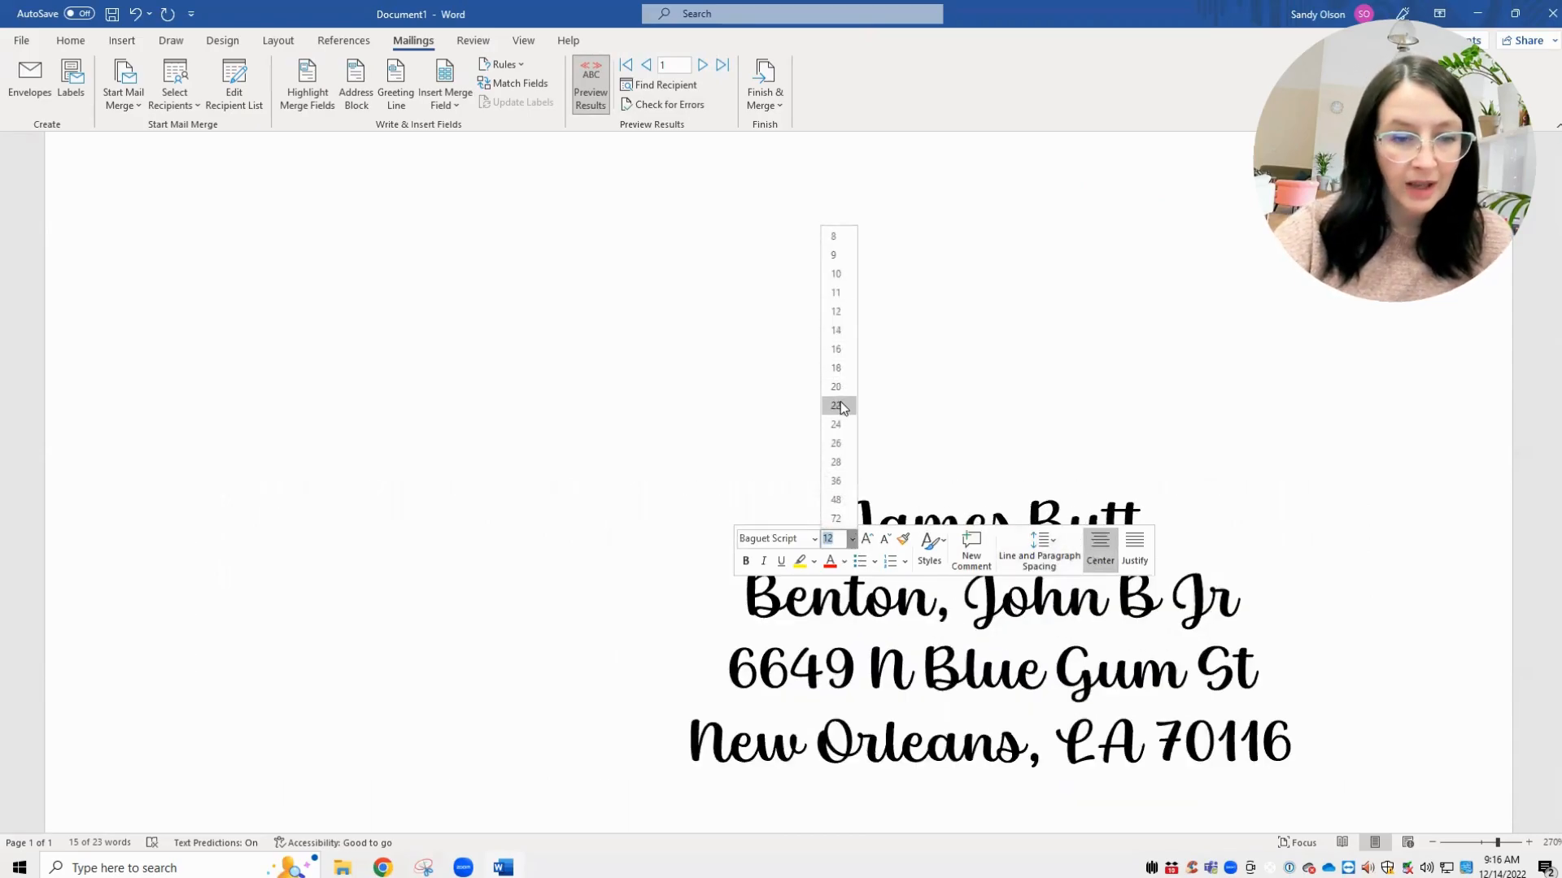
pyautogui.click(838, 405)
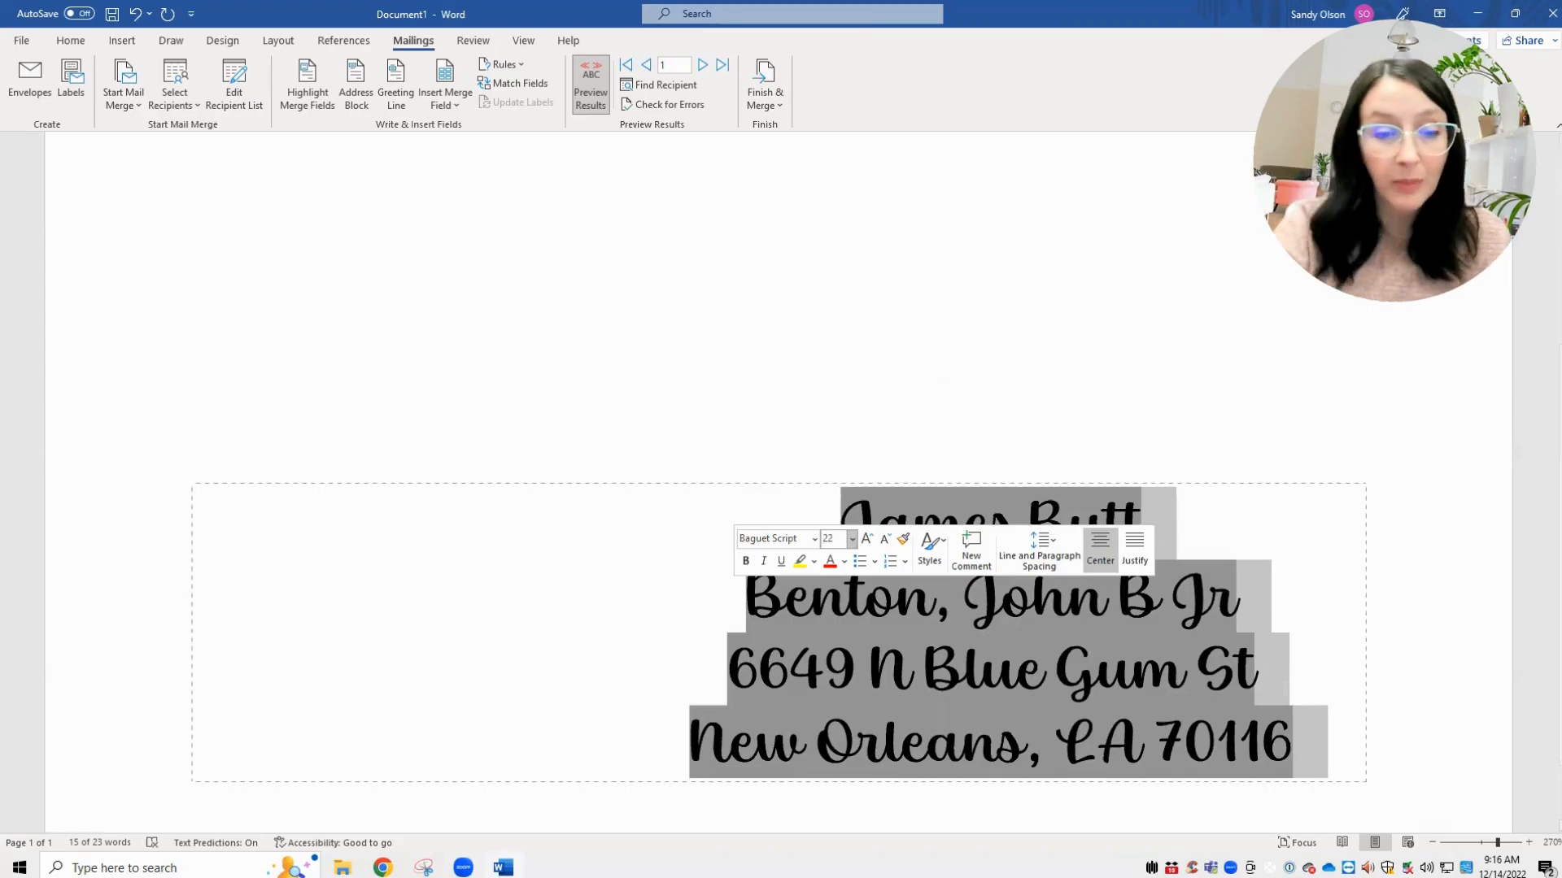
pyautogui.click(1481, 845)
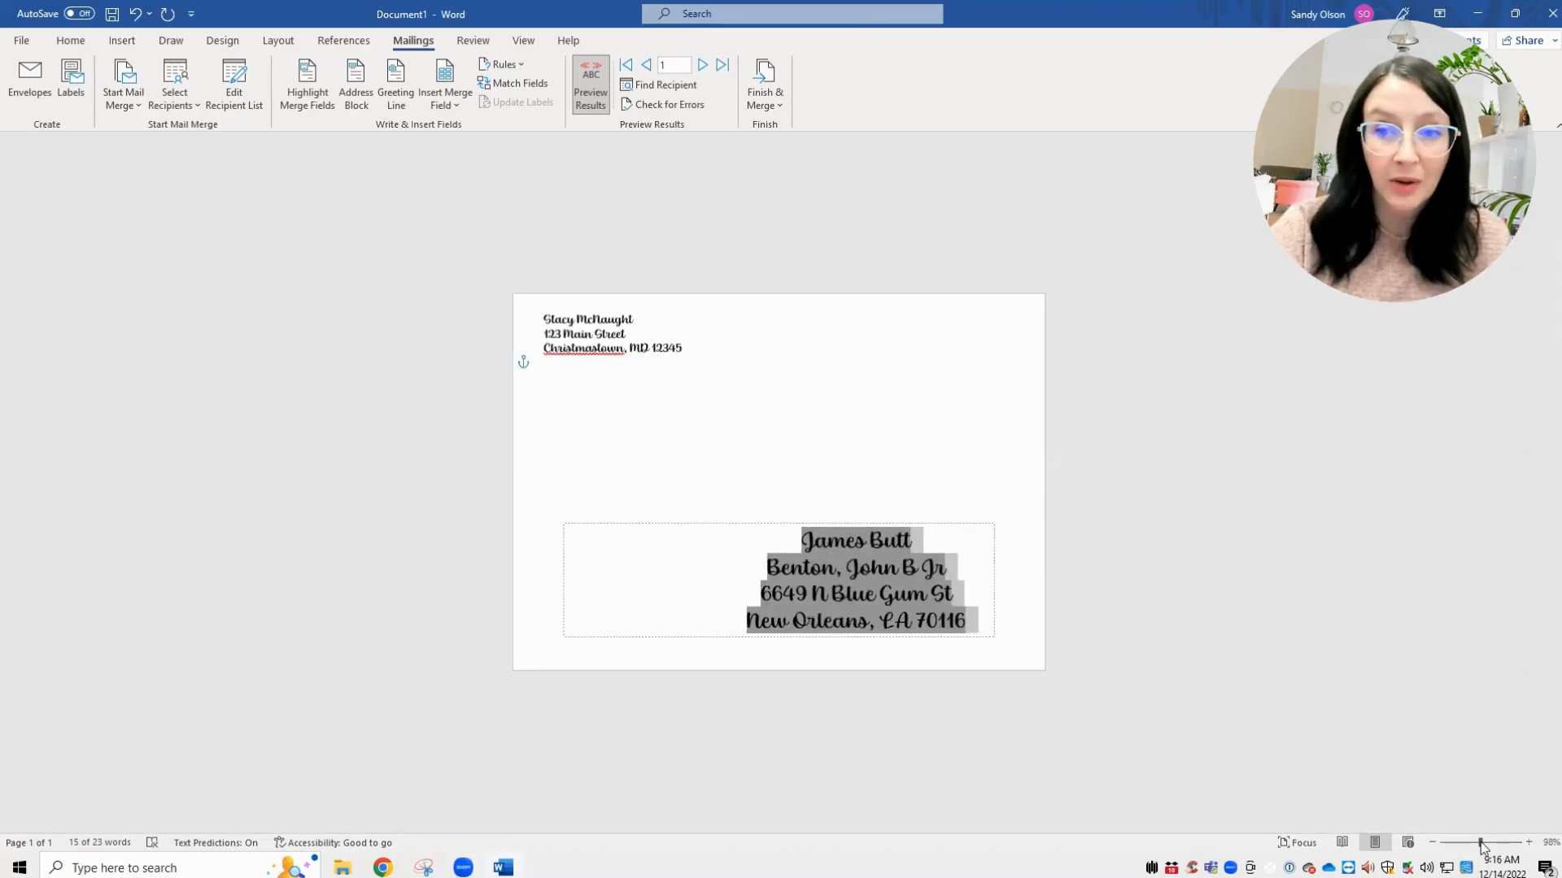
# - Shift the delivery address frame up and left, and widen it so each address line fits
pyautogui.click(810, 446)
pyautogui.moveTo(850, 523); pyautogui.dragTo(852, 473)
pyautogui.moveTo(999, 533); pyautogui.dragTo(925, 539)
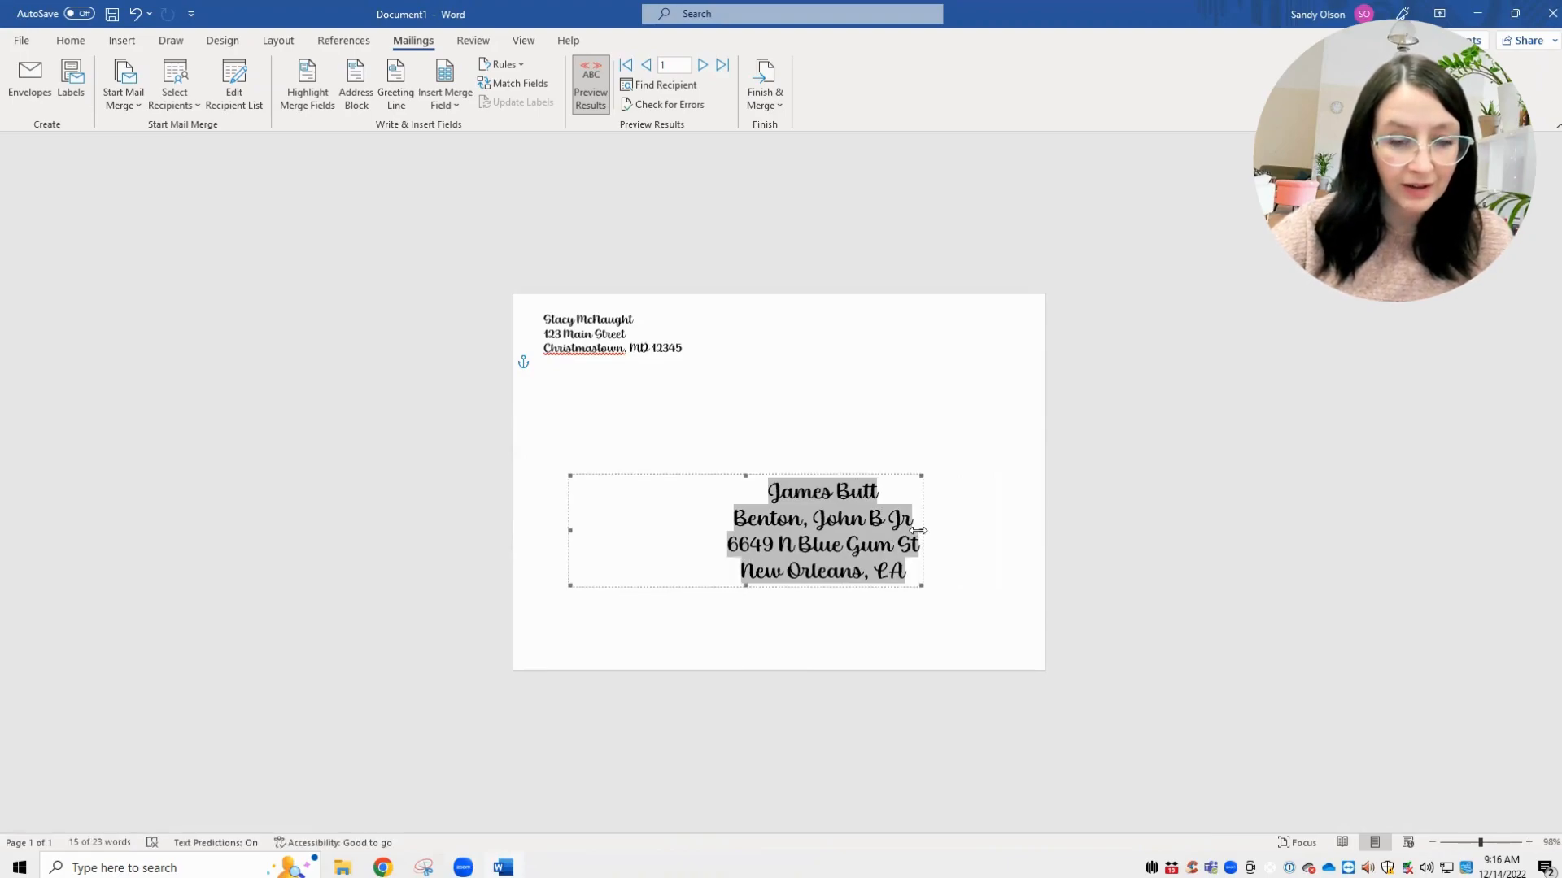
pyautogui.moveTo(918, 530); pyautogui.dragTo(859, 527)
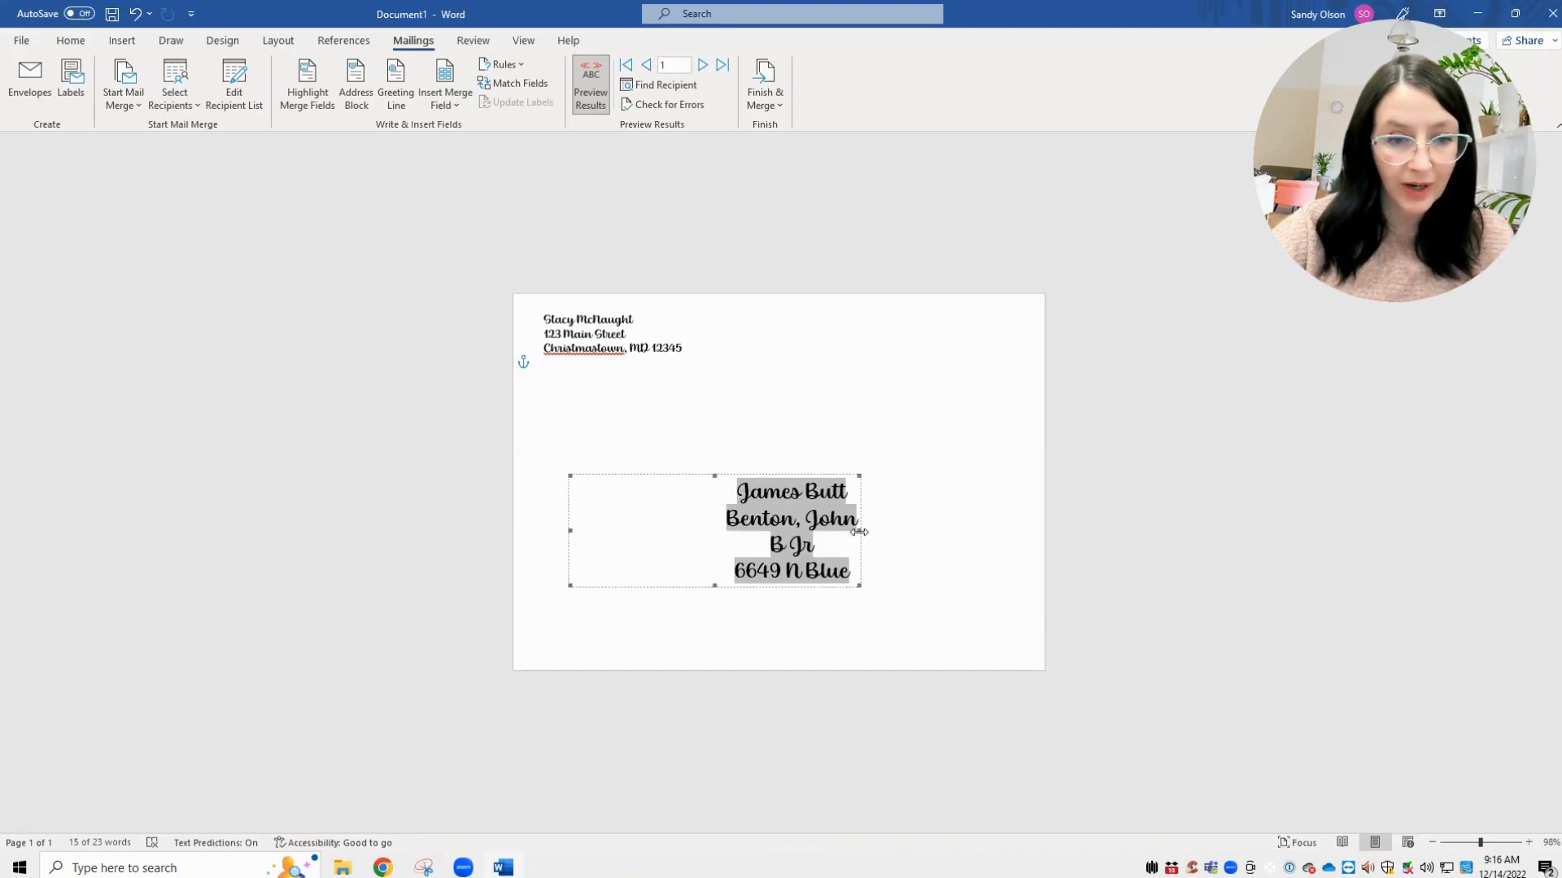
pyautogui.moveTo(858, 529); pyautogui.dragTo(1003, 530)
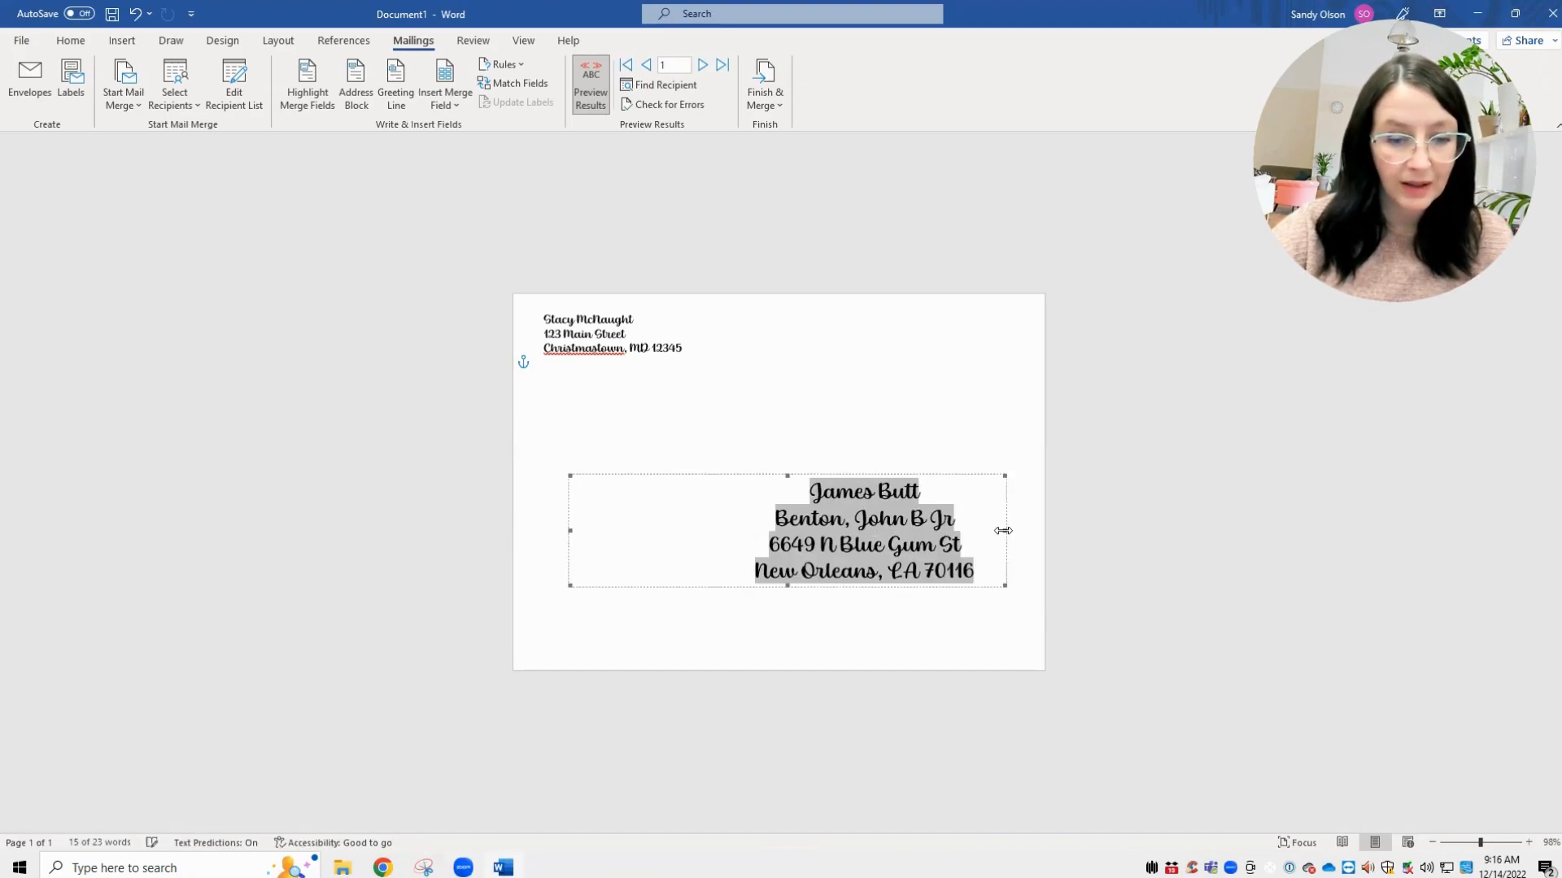
pyautogui.click(958, 658)
pyautogui.click(887, 546)
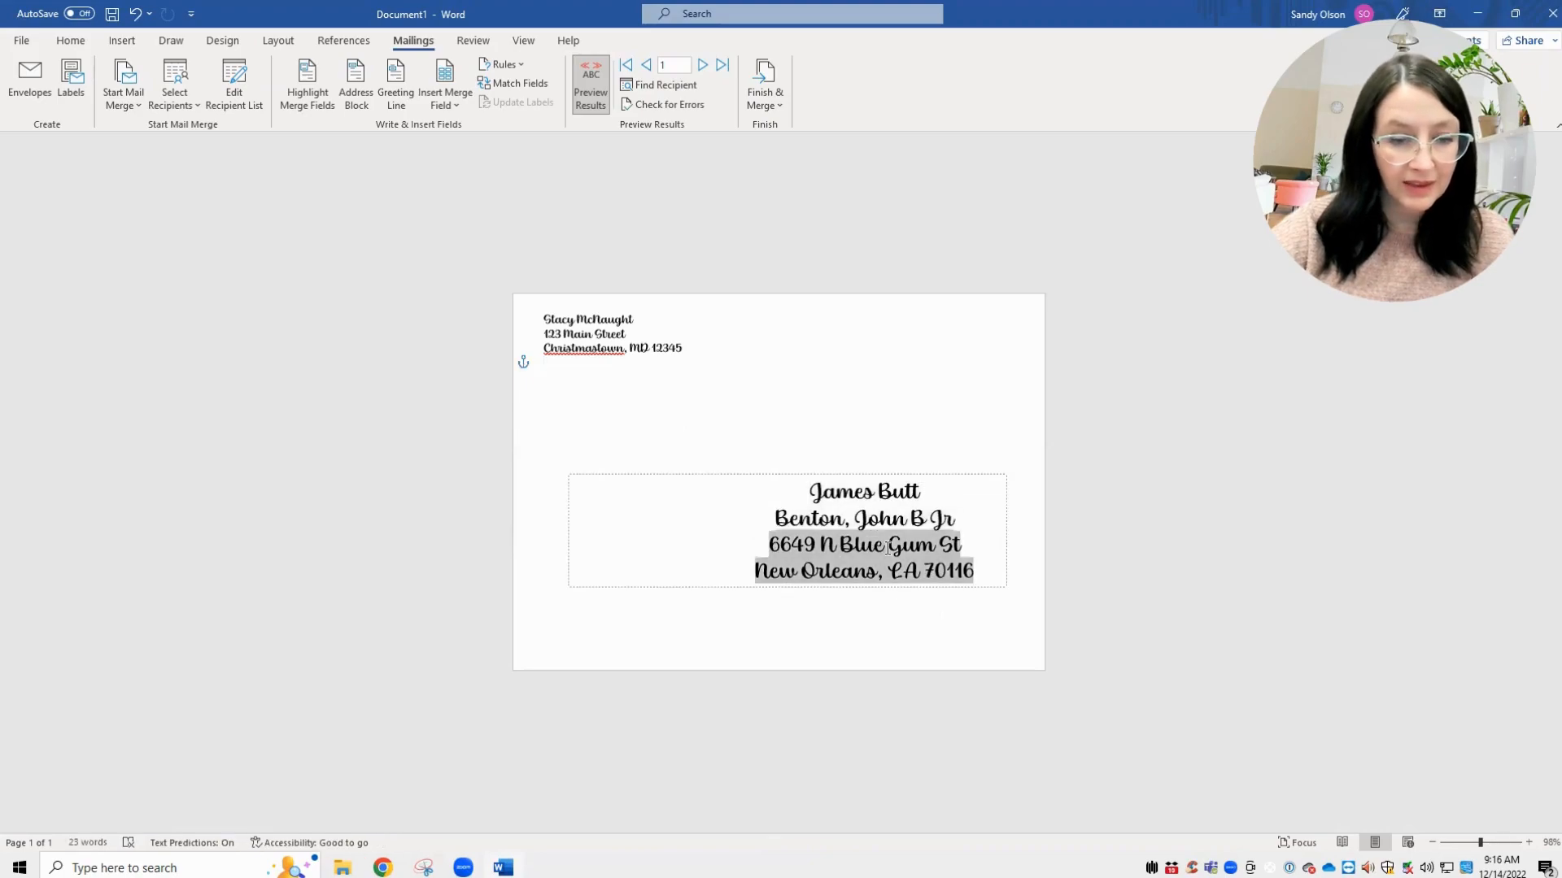
pyautogui.moveTo(867, 474); pyautogui.dragTo(832, 458)
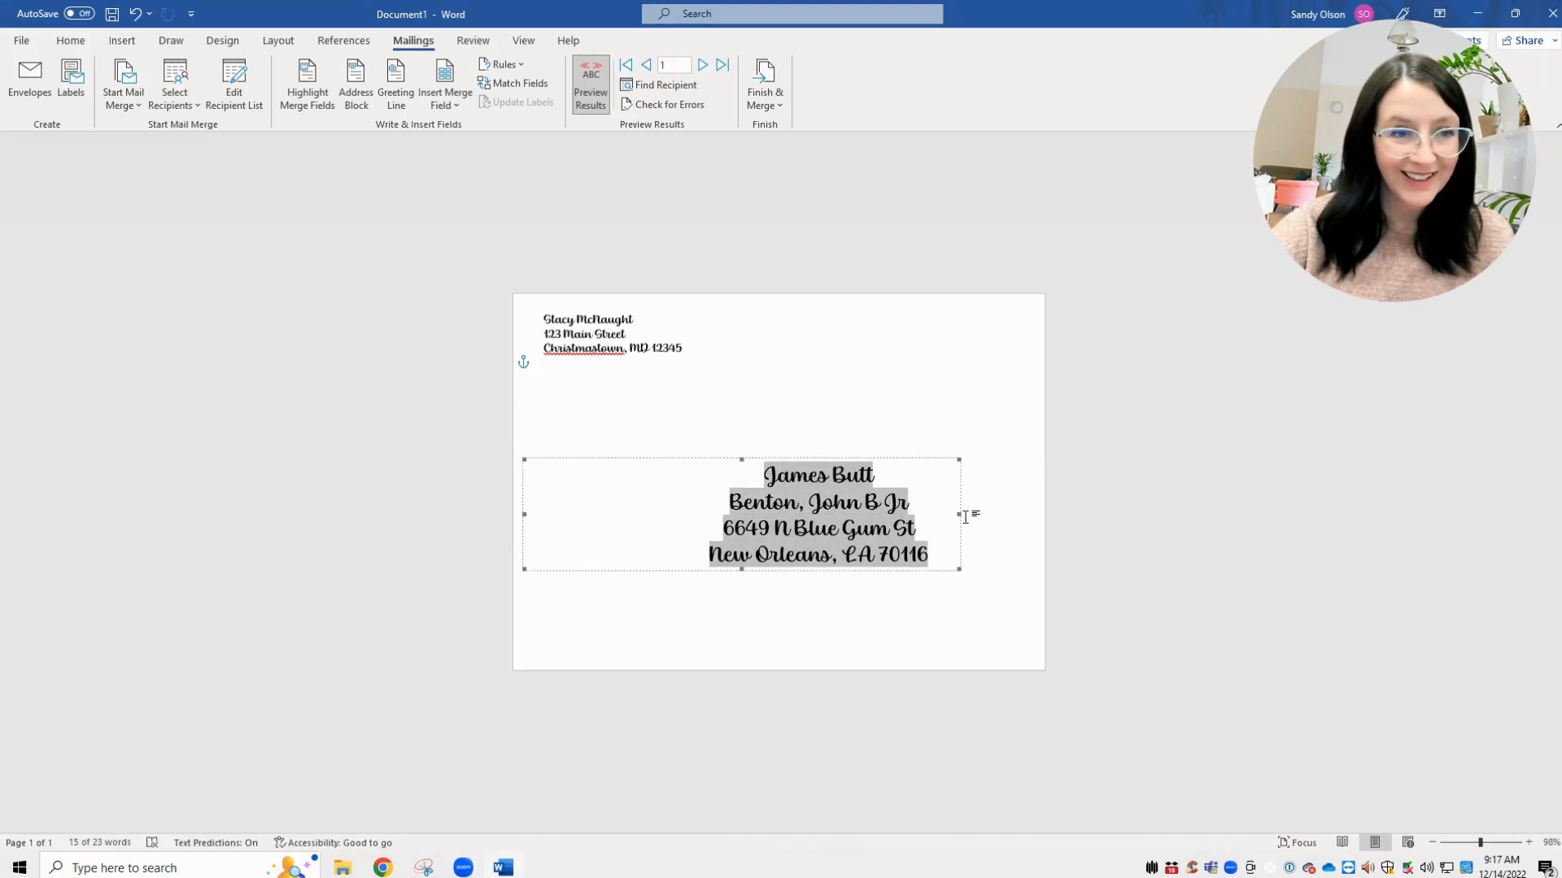
pyautogui.click(1220, 532)
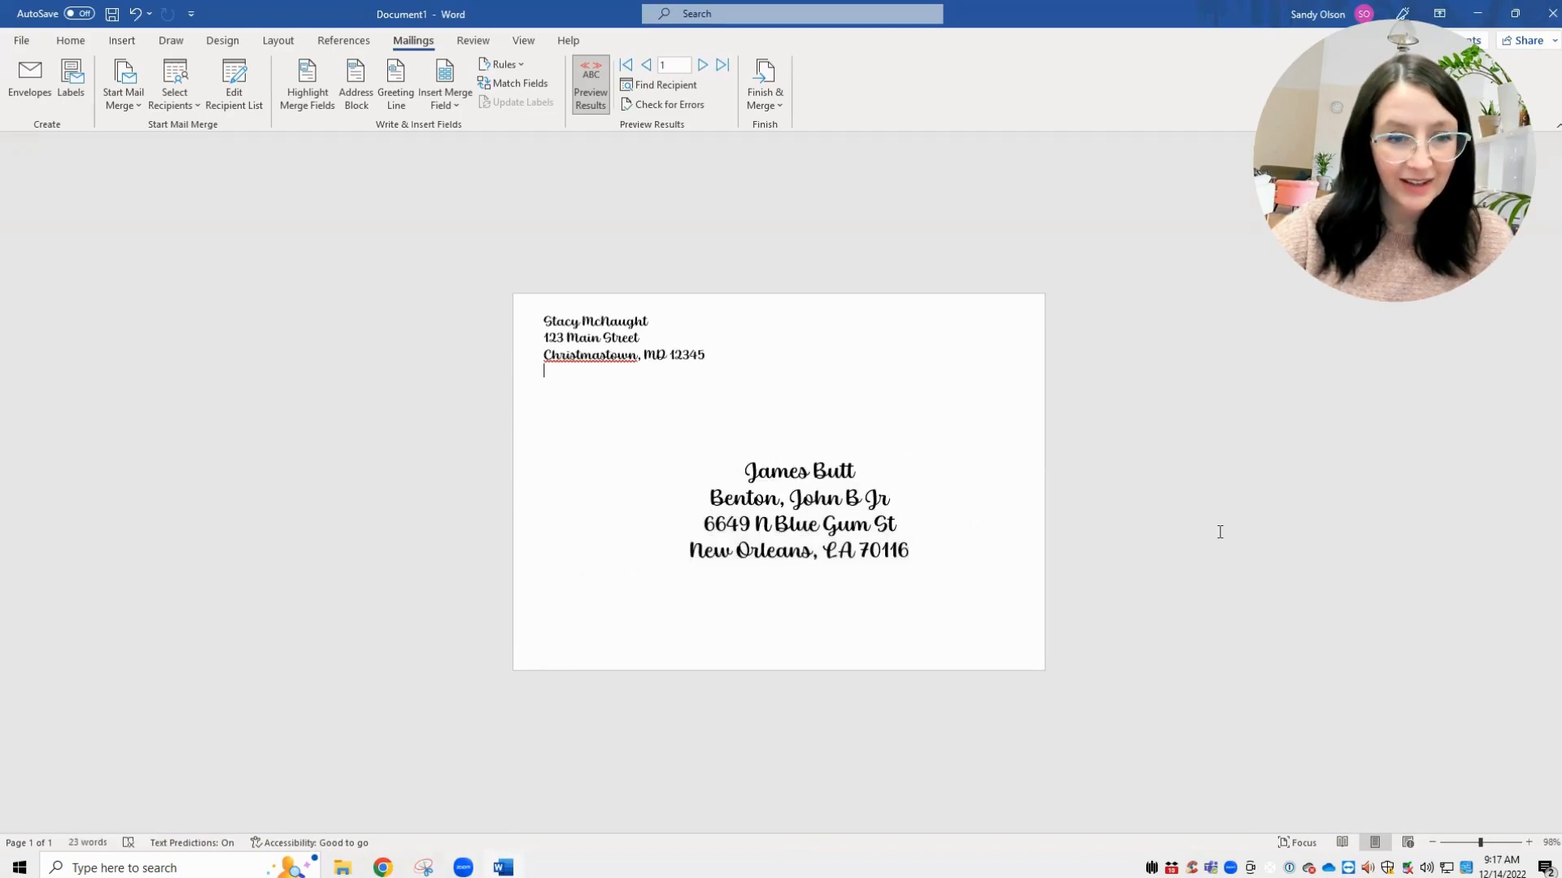
pyautogui.click(844, 508)
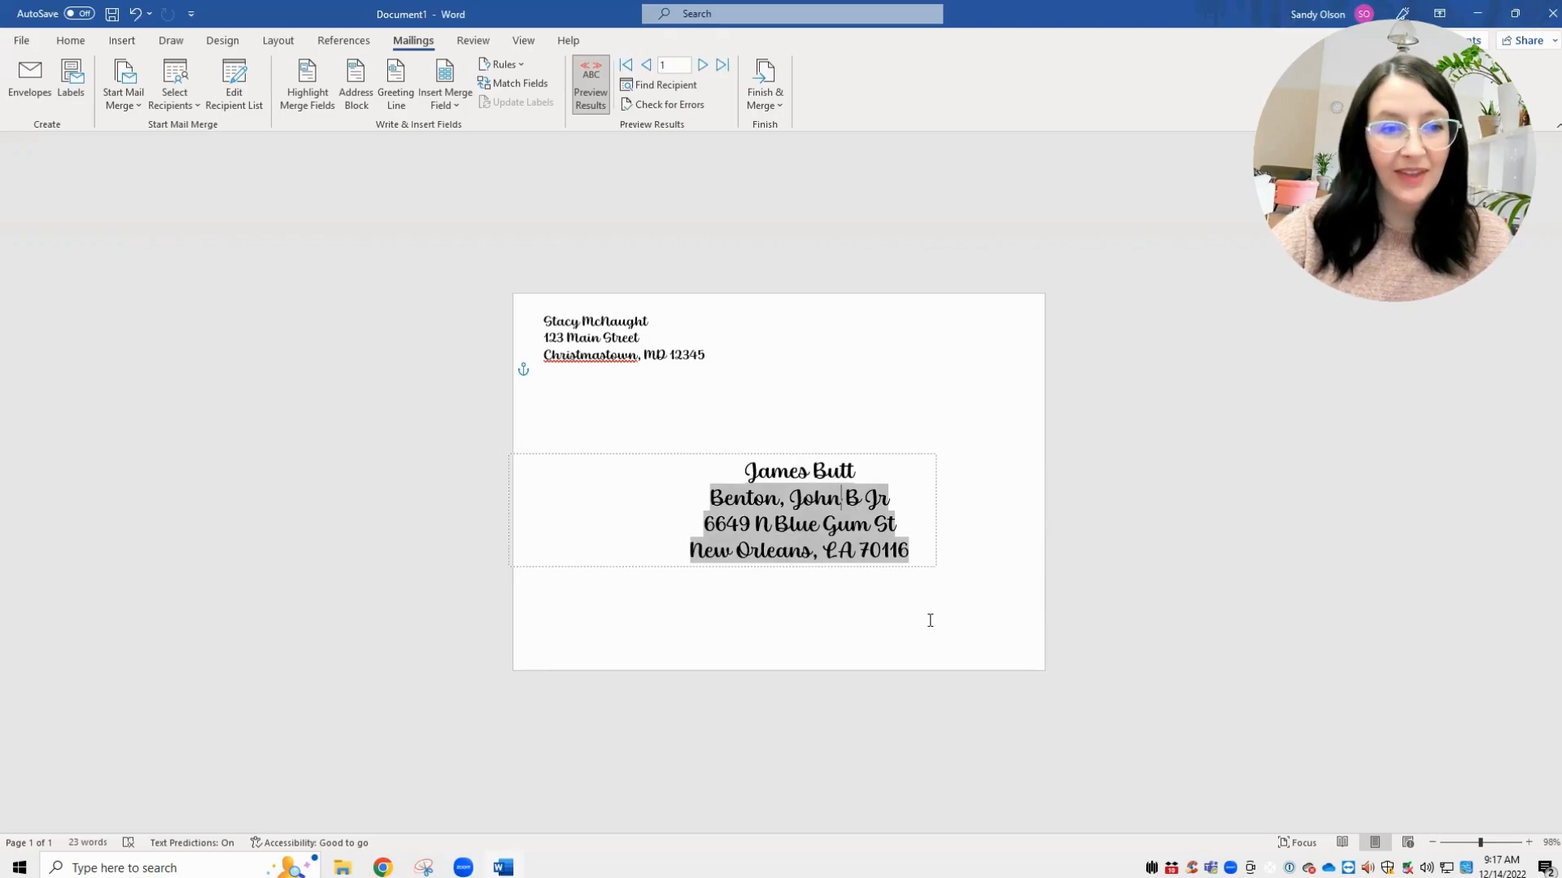
# - Advance the merge preview five records to recipient 6, then open the Finish & Merge options
pyautogui.click(702, 66)
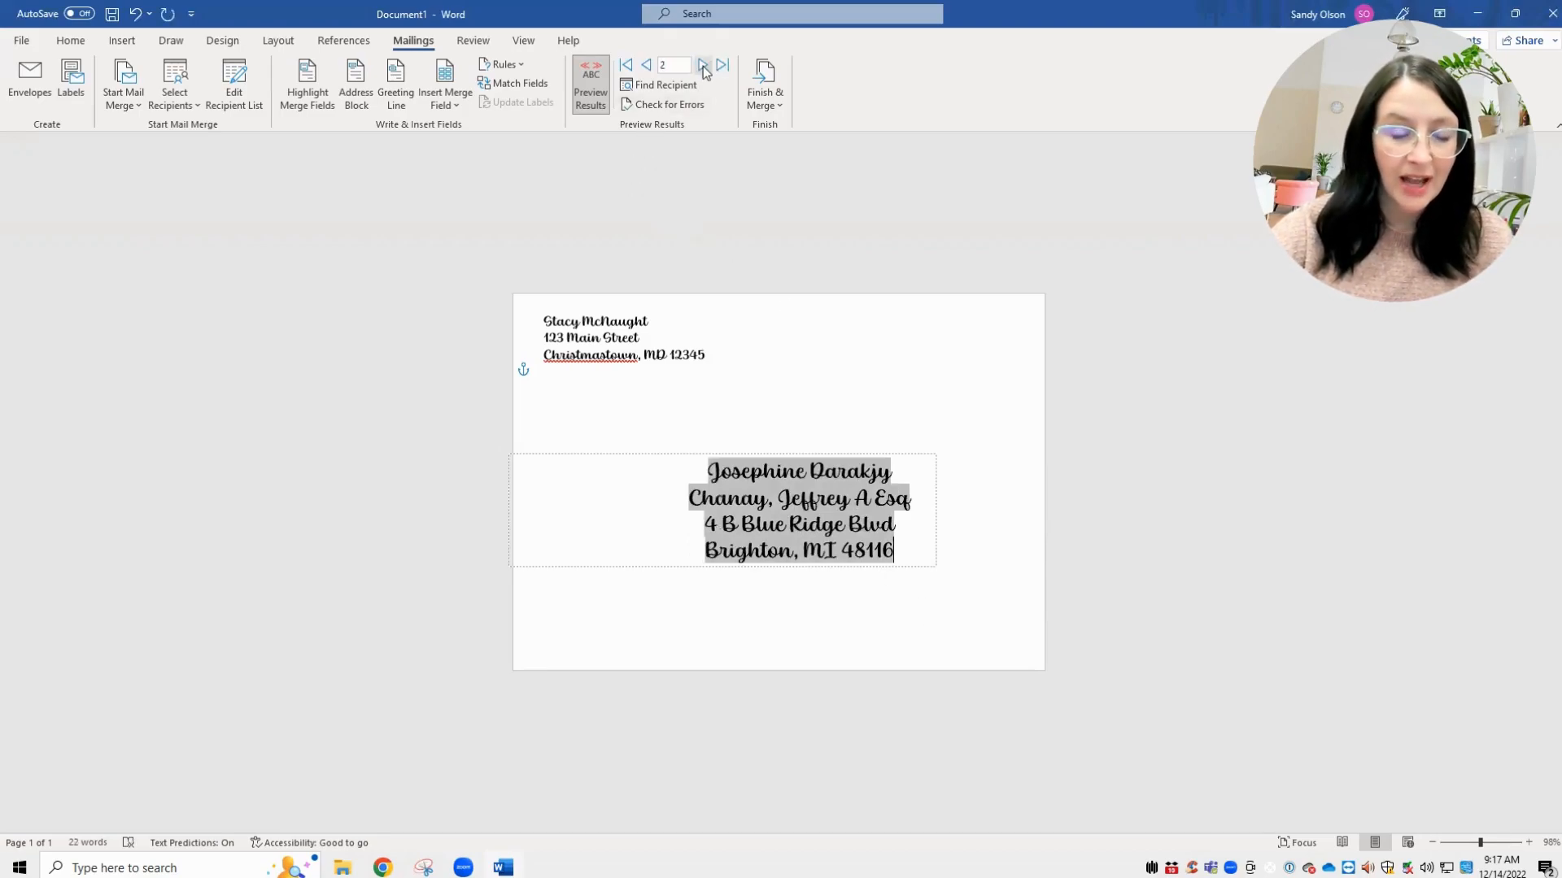
pyautogui.click(702, 66)
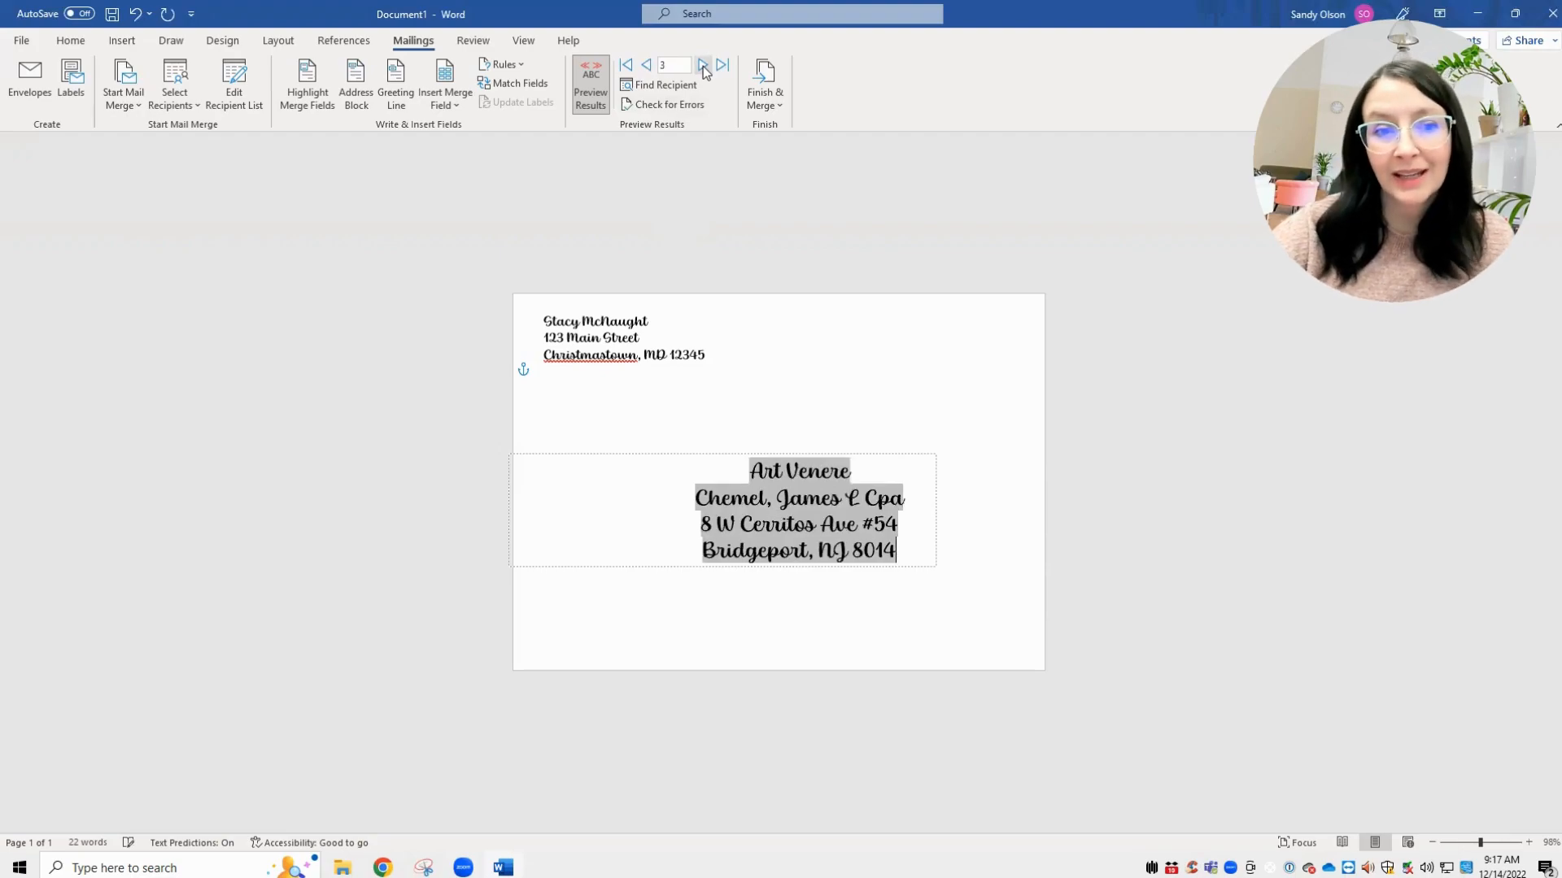
pyautogui.click(702, 67)
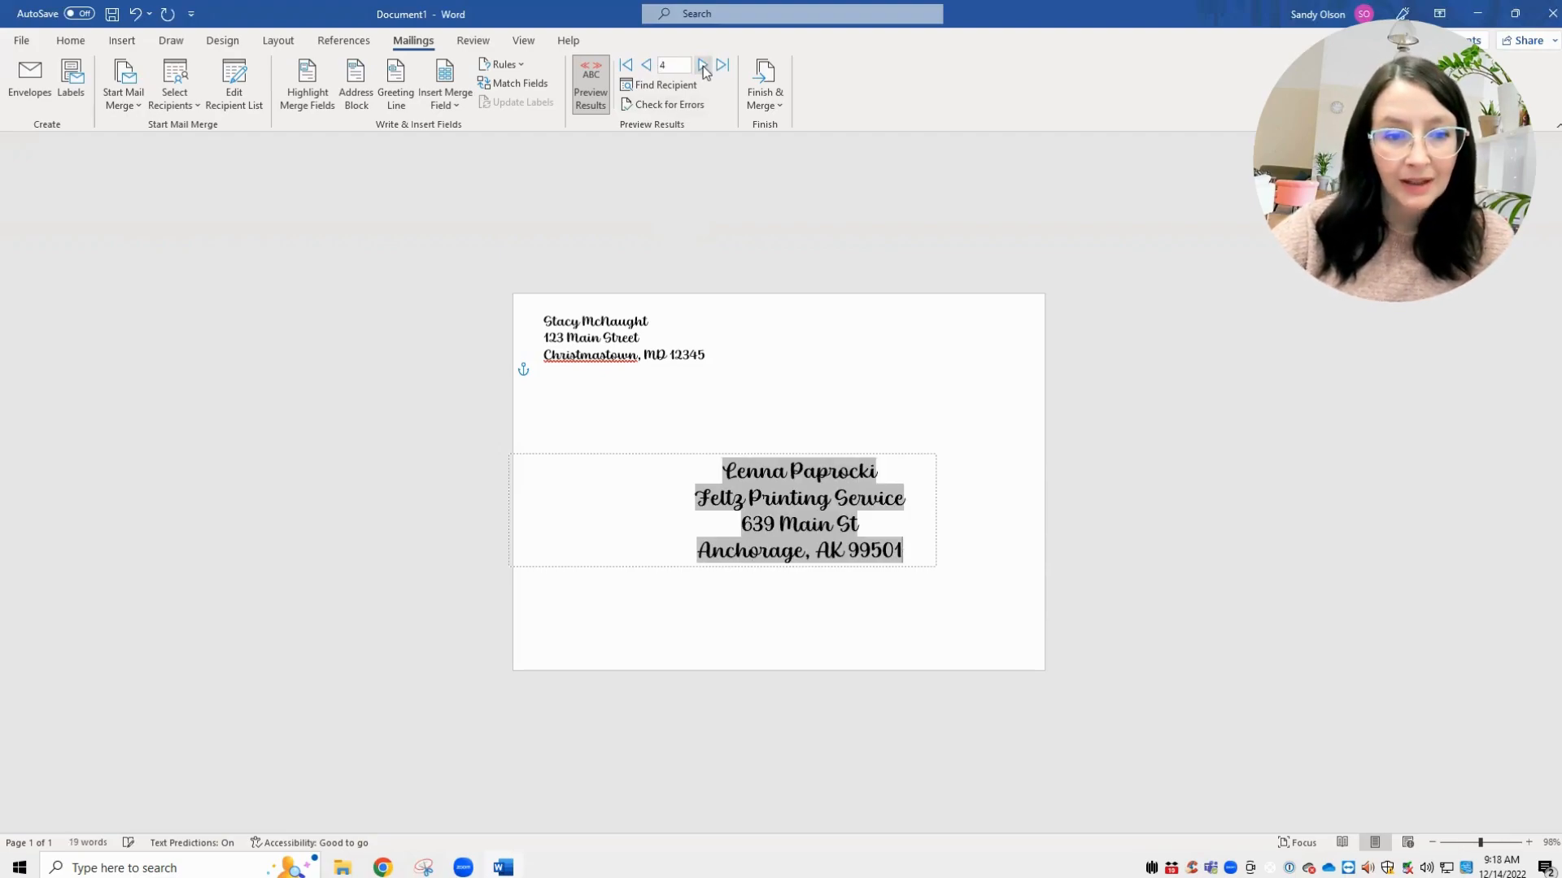
pyautogui.click(703, 67)
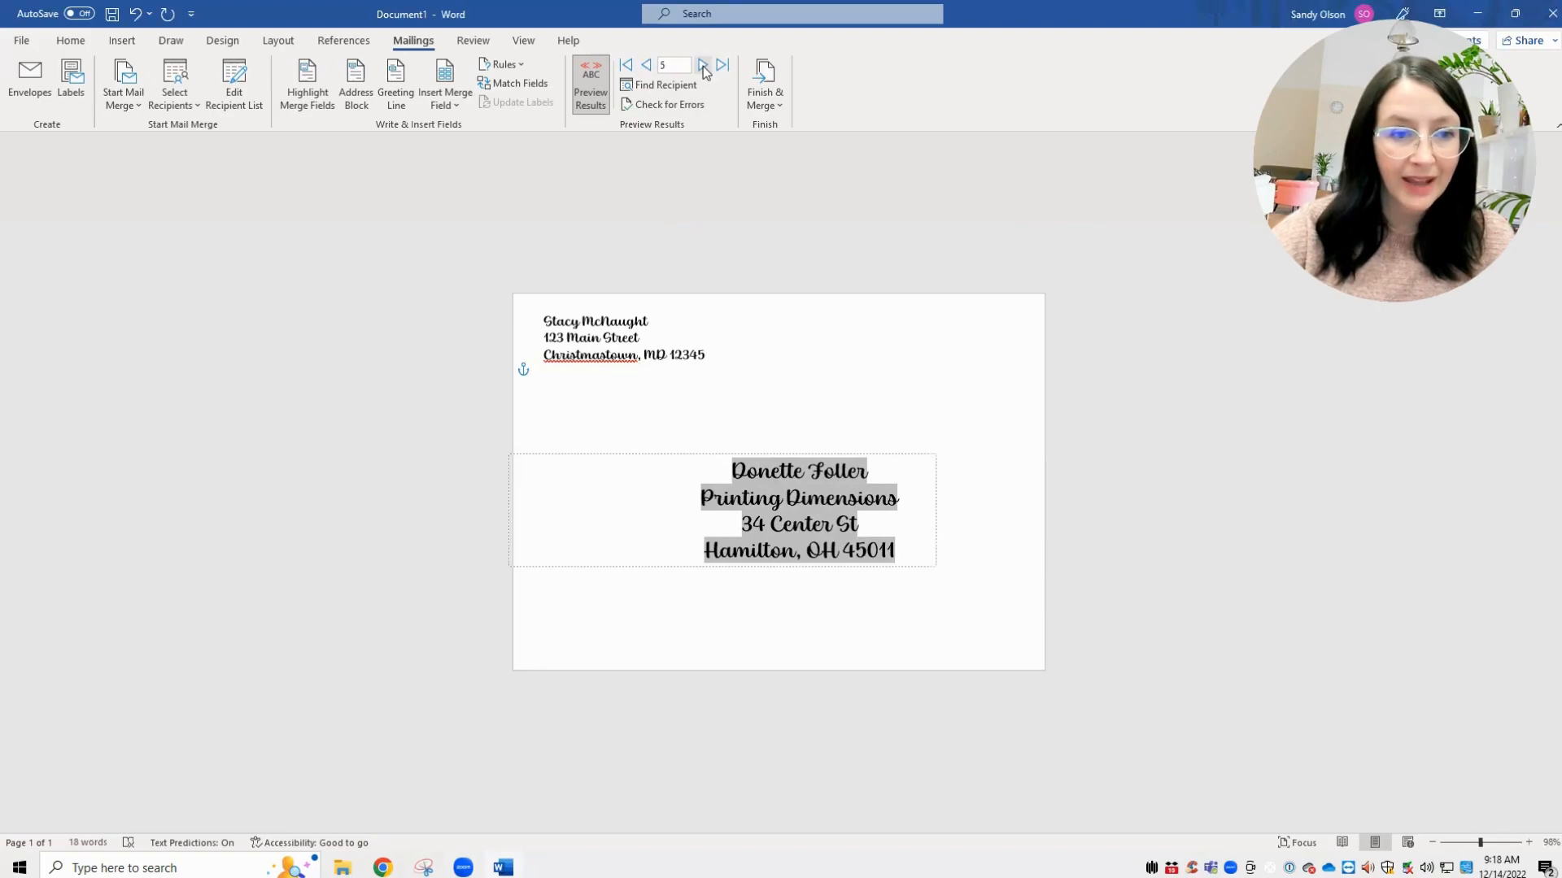
pyautogui.click(703, 67)
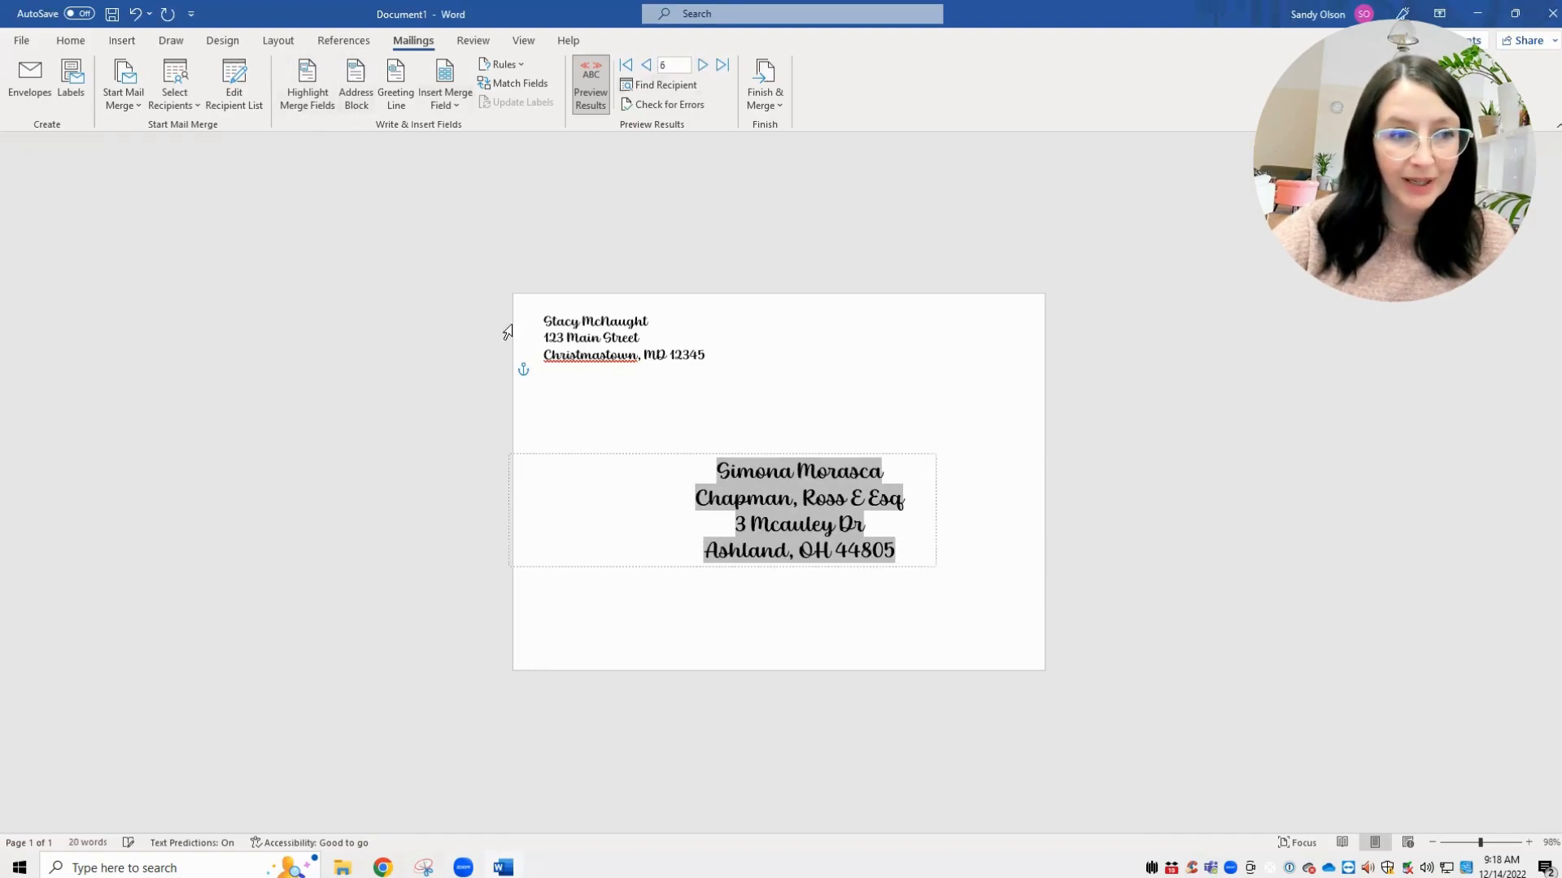
pyautogui.click(767, 79)
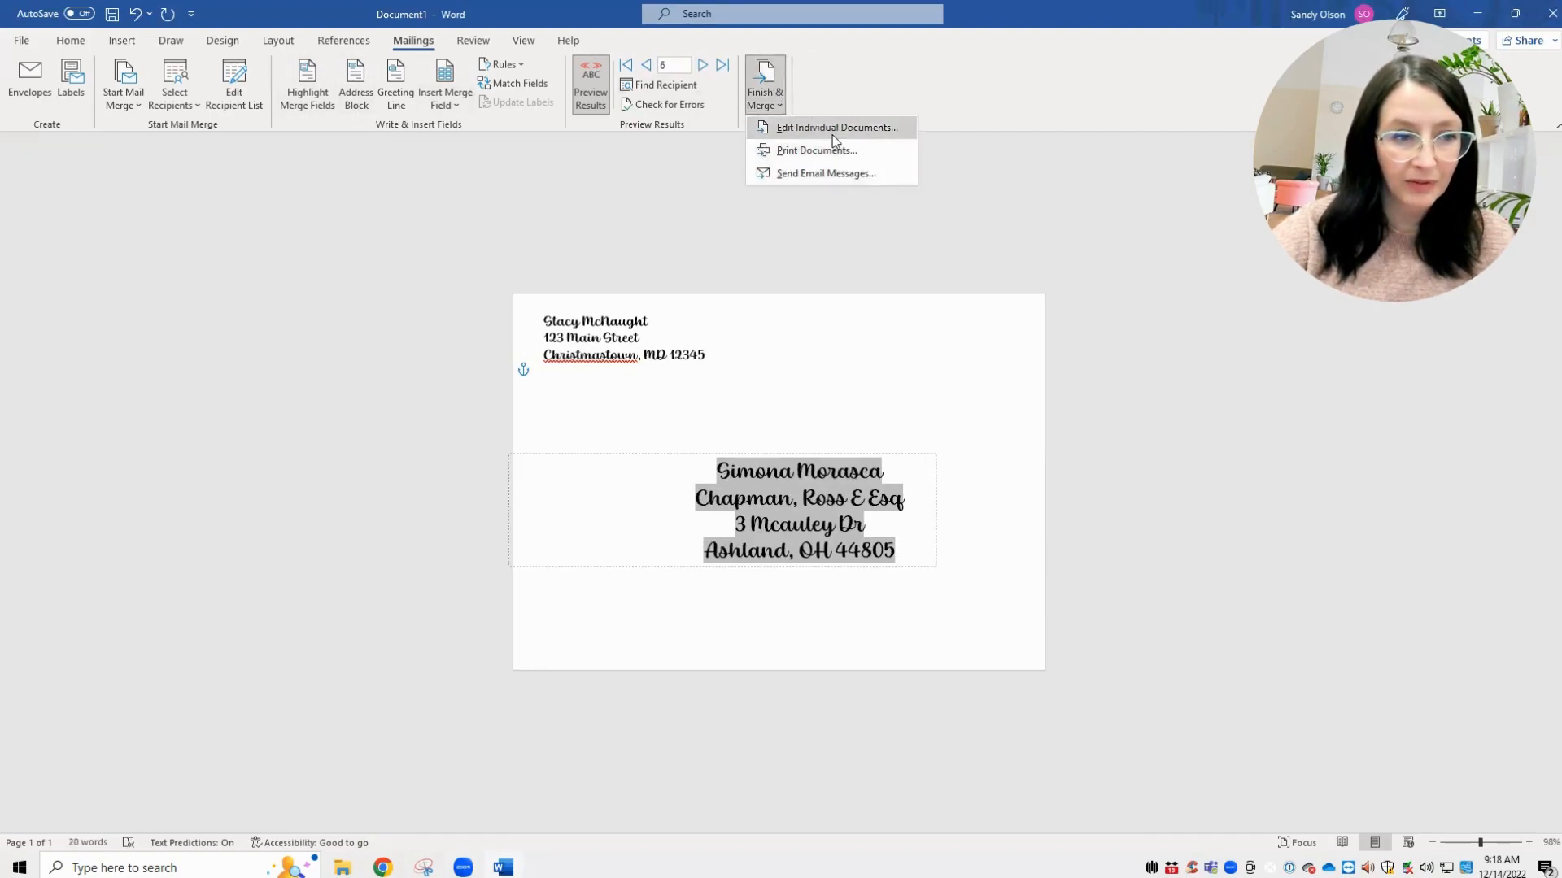
# - Merge all records into a new 51-page Envelopes1 document and start Export > Create PDF/XPS
pyautogui.click(830, 127)
pyautogui.click(778, 464)
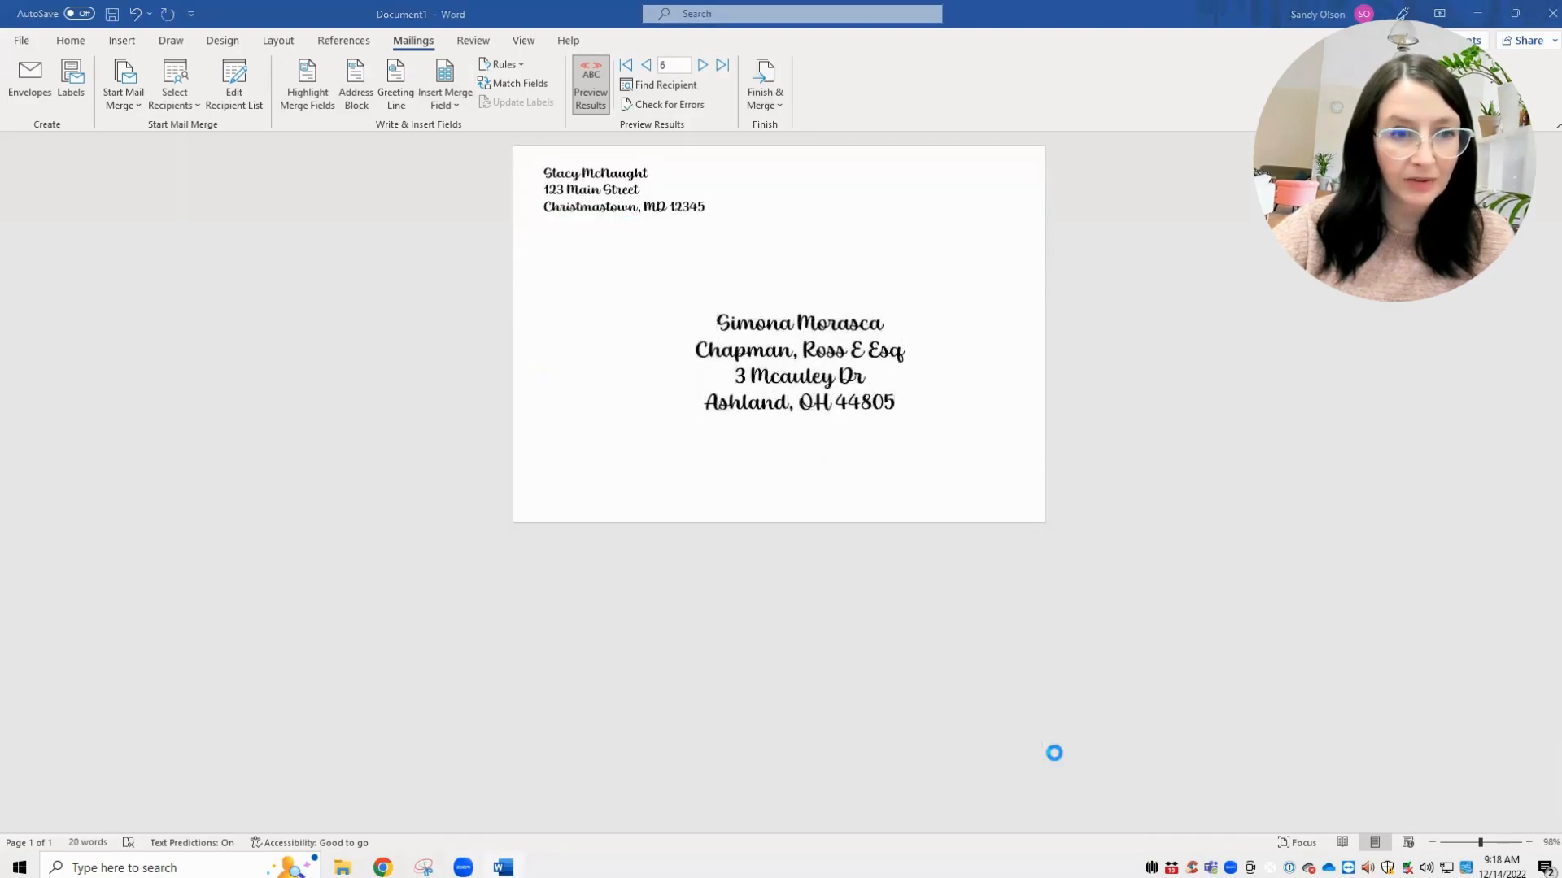
pyautogui.click(16, 41)
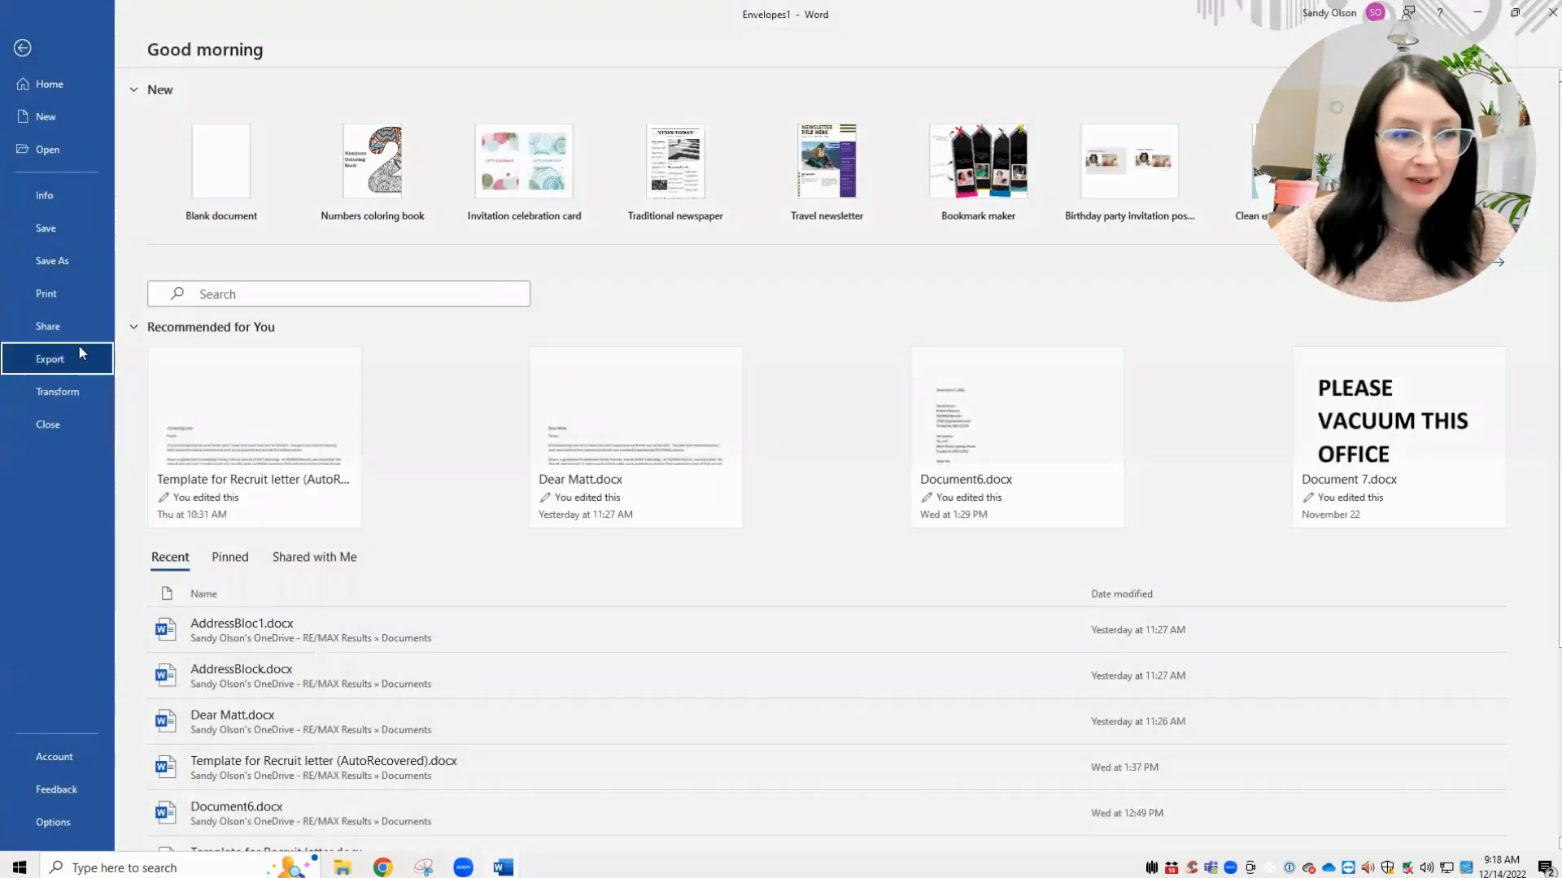
pyautogui.click(78, 350)
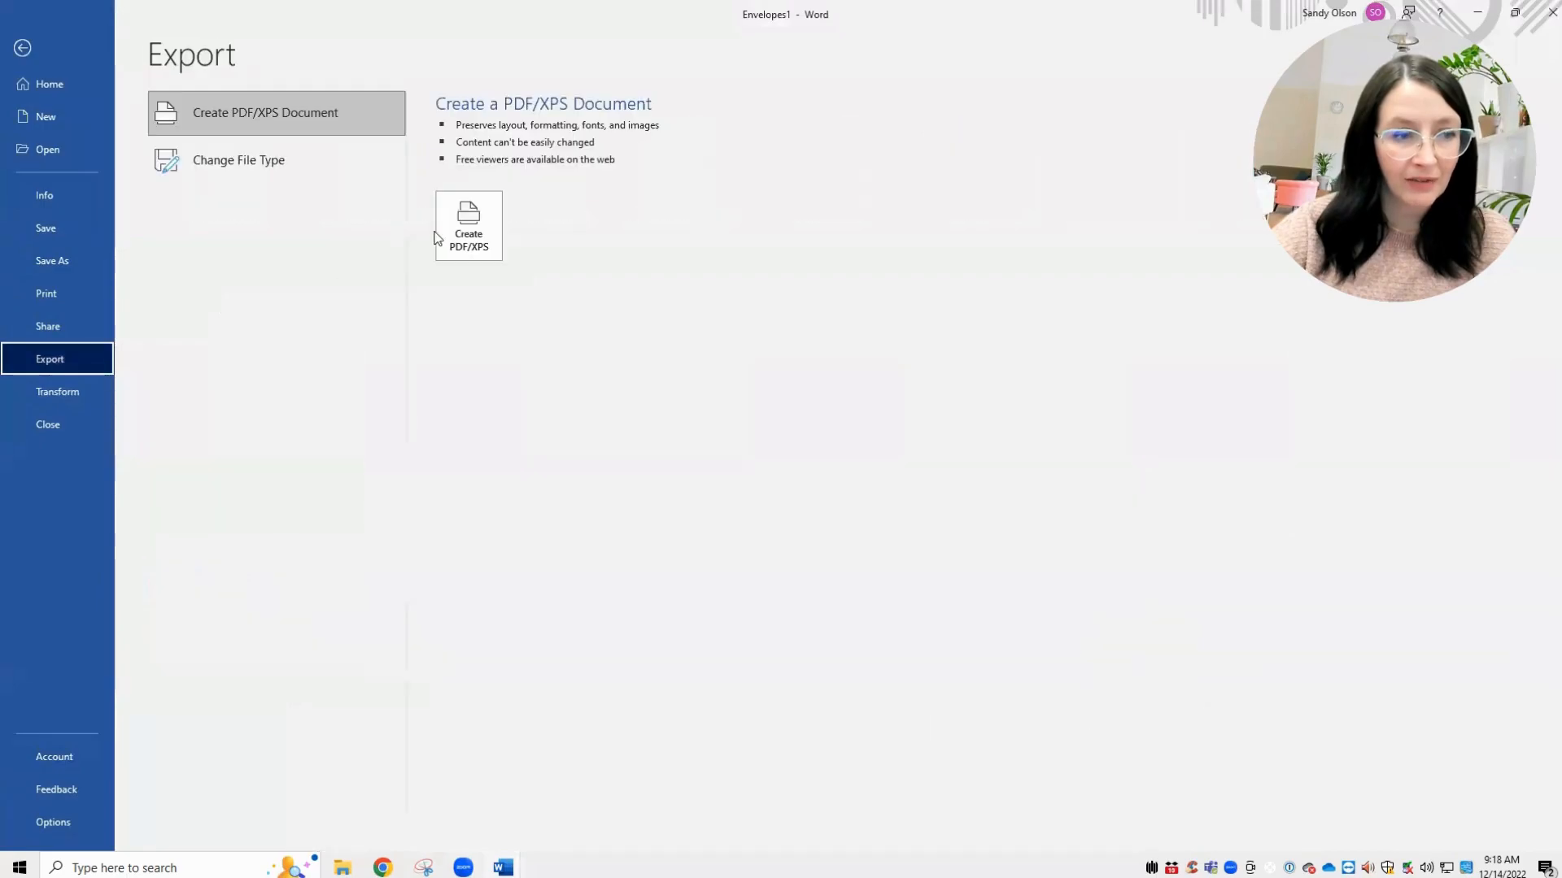
pyautogui.press('Escape')
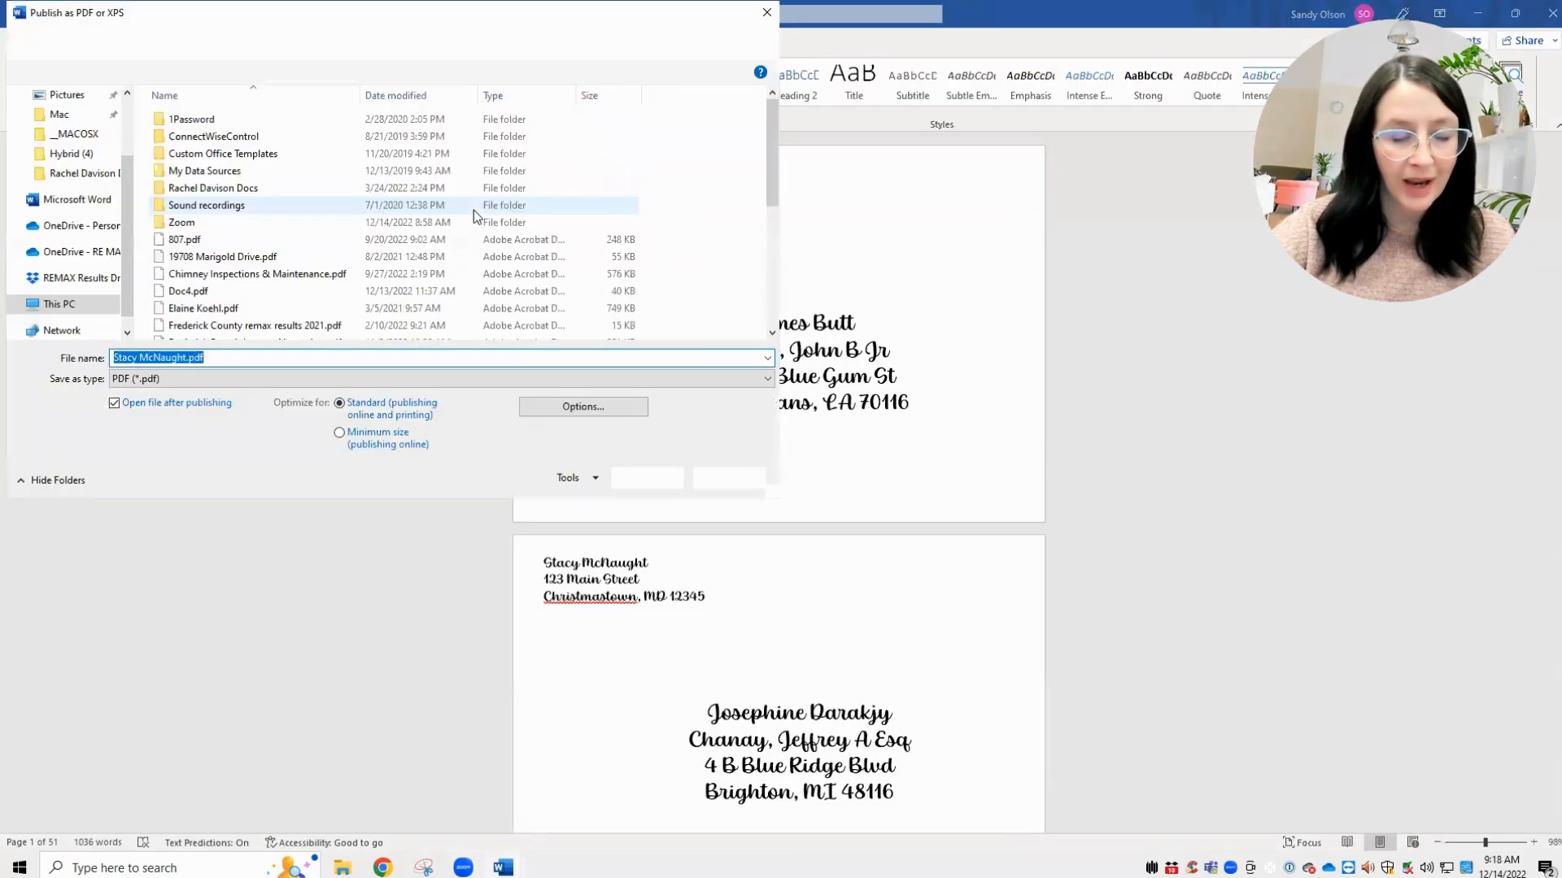
pyautogui.click(767, 13)
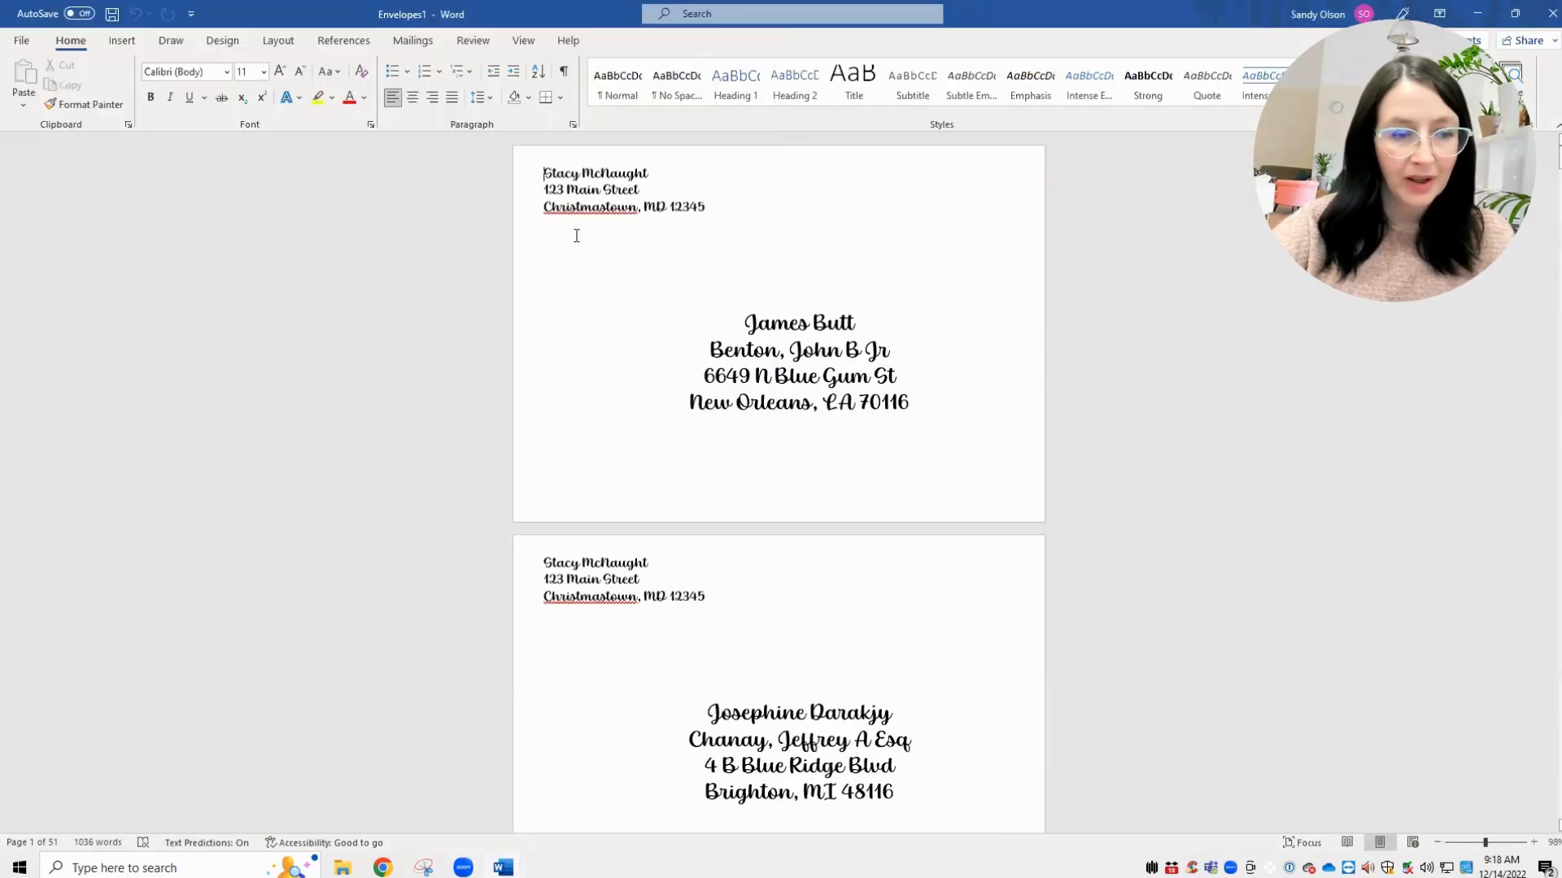
pyautogui.click(19, 40)
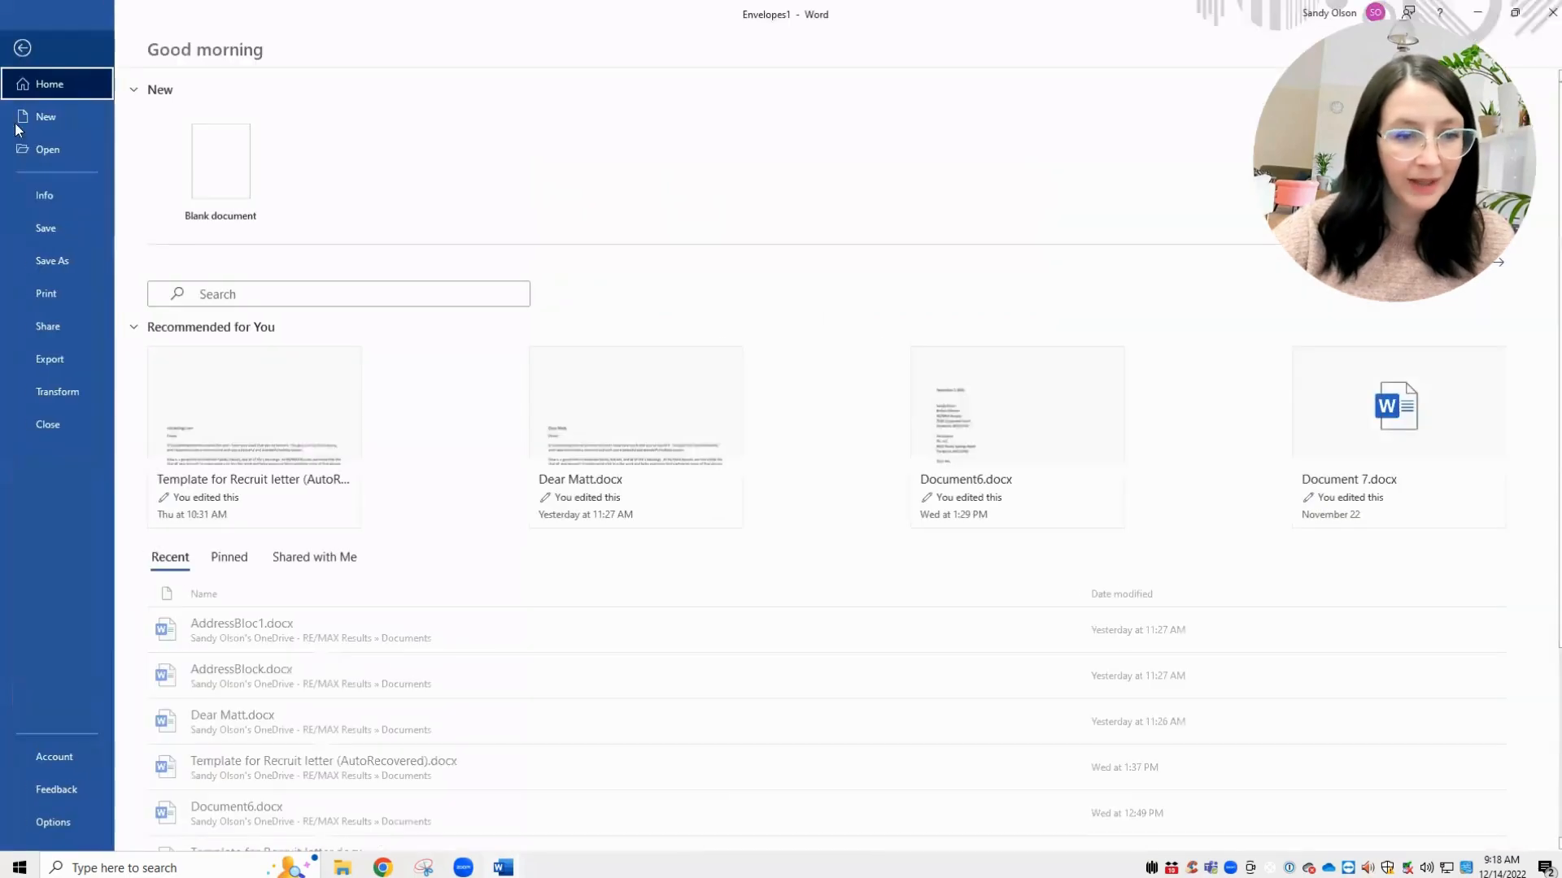
pyautogui.click(45, 360)
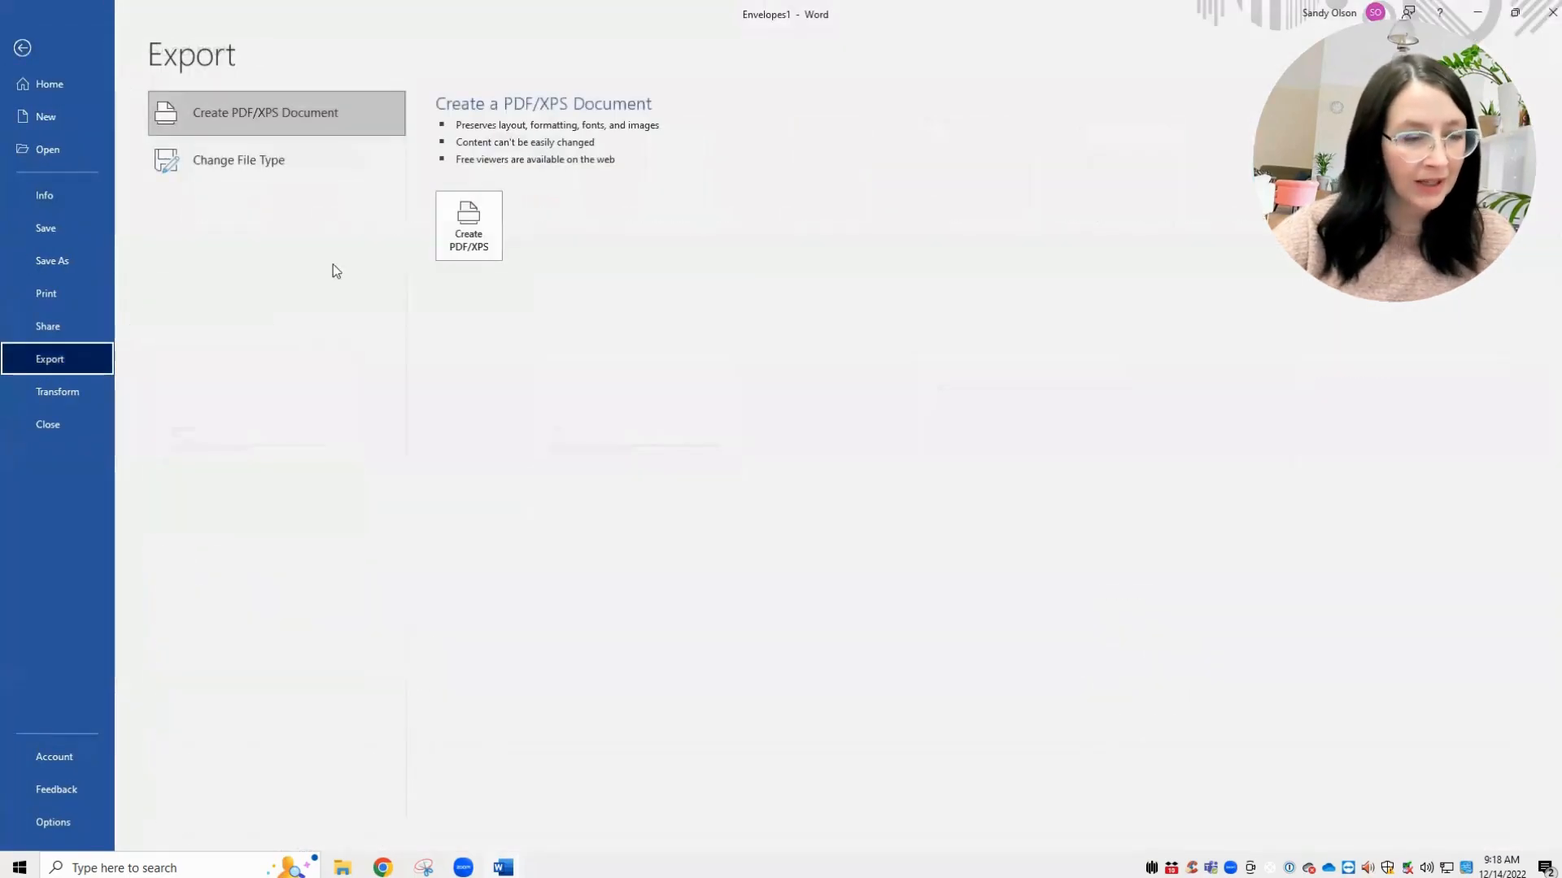
pyautogui.click(479, 252)
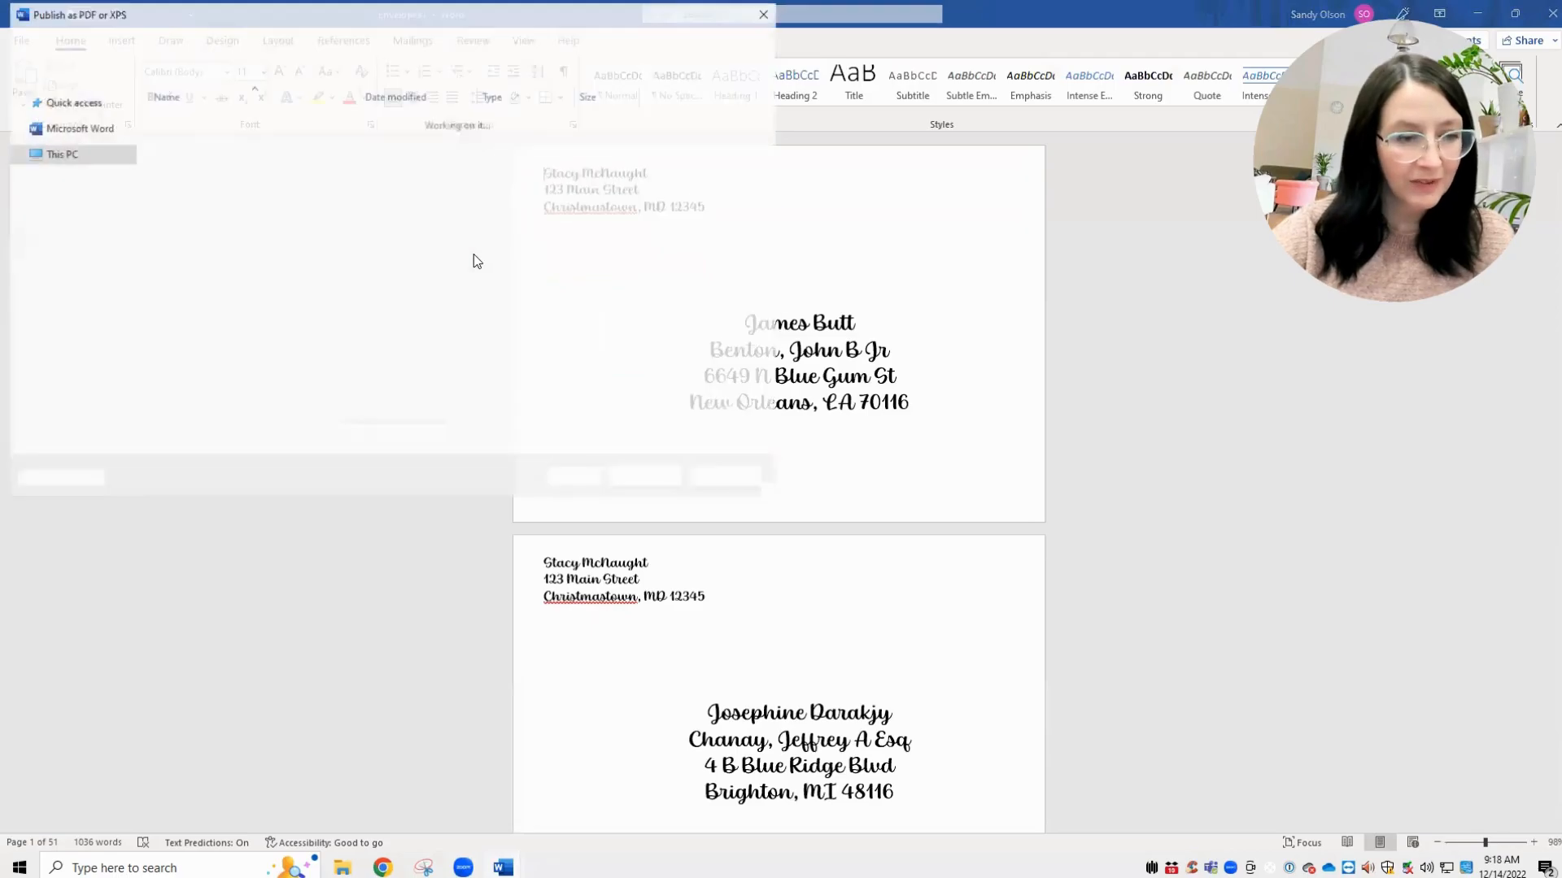
pyautogui.scroll(2, 40, 158)
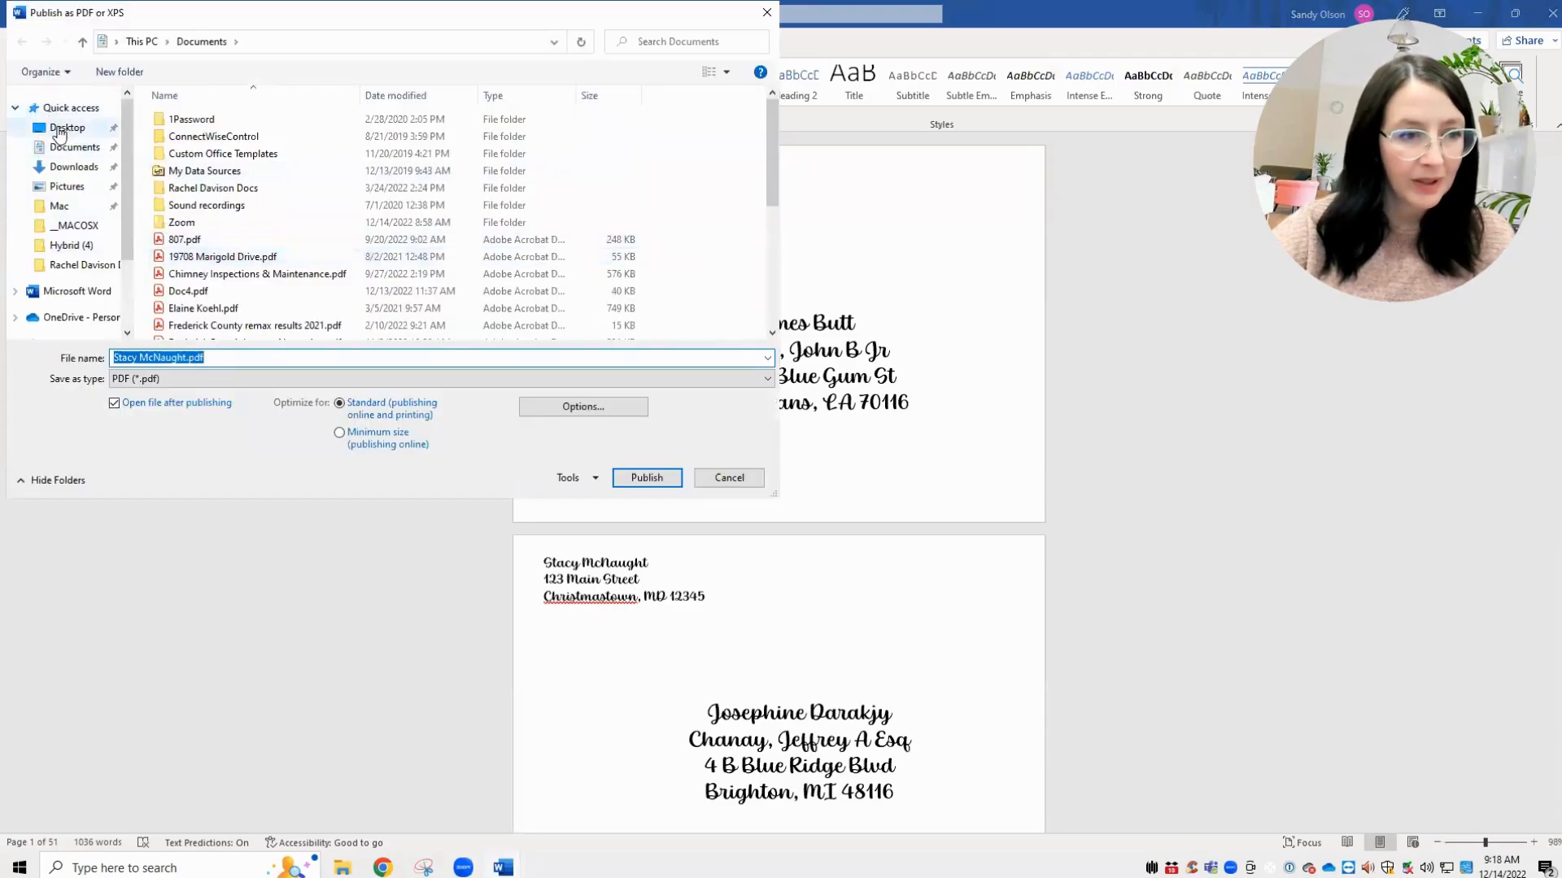
# - Publish the envelopes as a PDF named 'xmas envelopes' on the Desktop
pyautogui.click(58, 129)
pyautogui.doubleClick(189, 357)
pyautogui.click(189, 357)
pyautogui.doubleClick(190, 357)
pyautogui.click(190, 357)
pyautogui.doubleClick(189, 358)
pyautogui.click(189, 357)
pyautogui.tripleClick(190, 357)
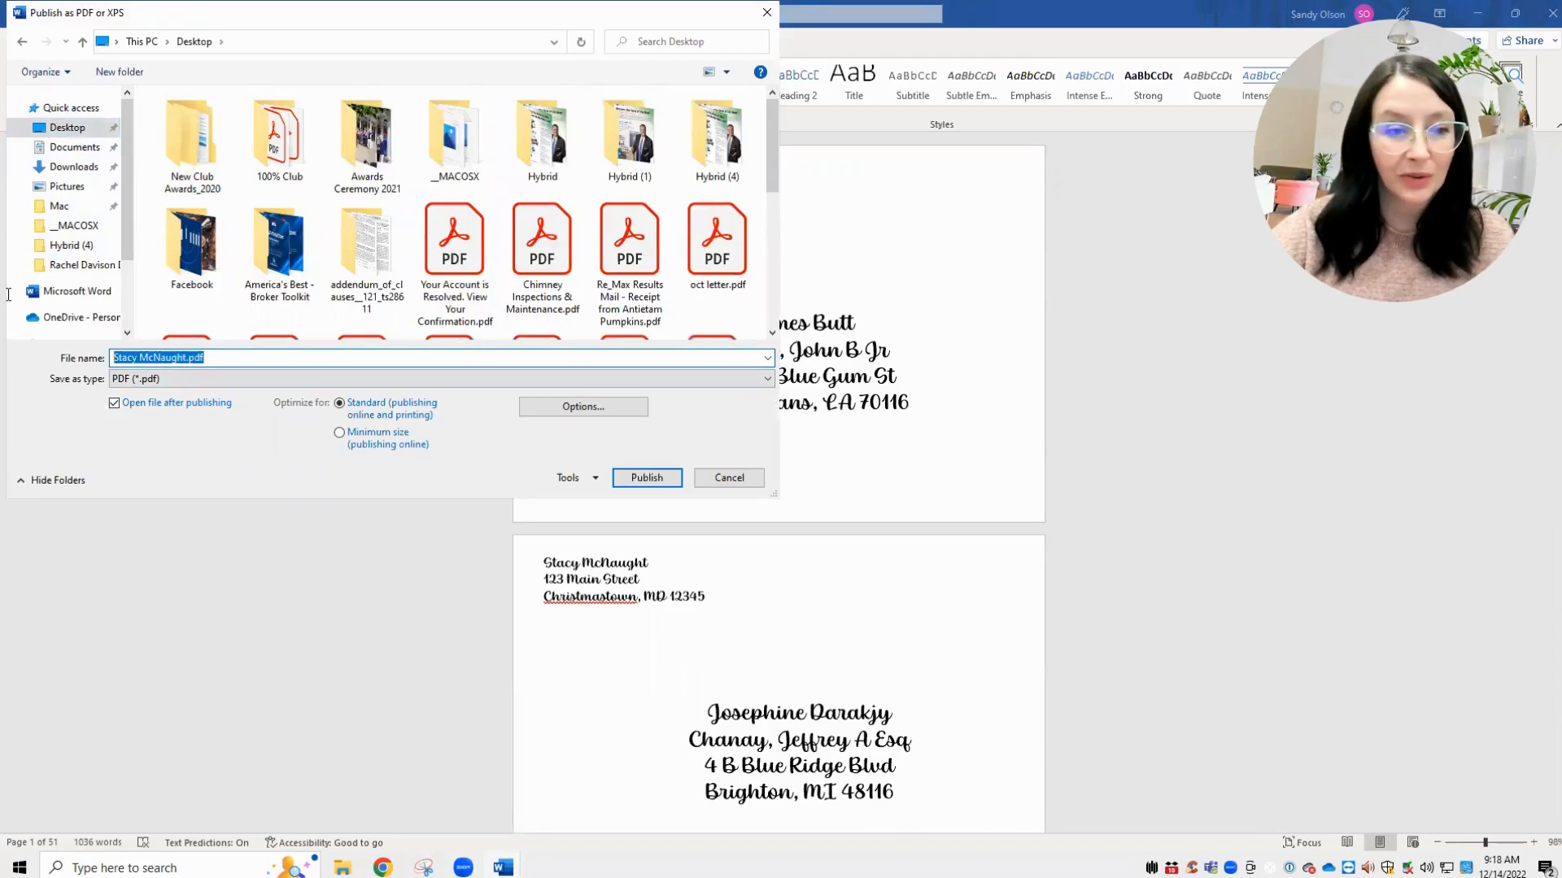
pyautogui.write('C')
pyautogui.press('BackSpace')
pyautogui.write('\\')
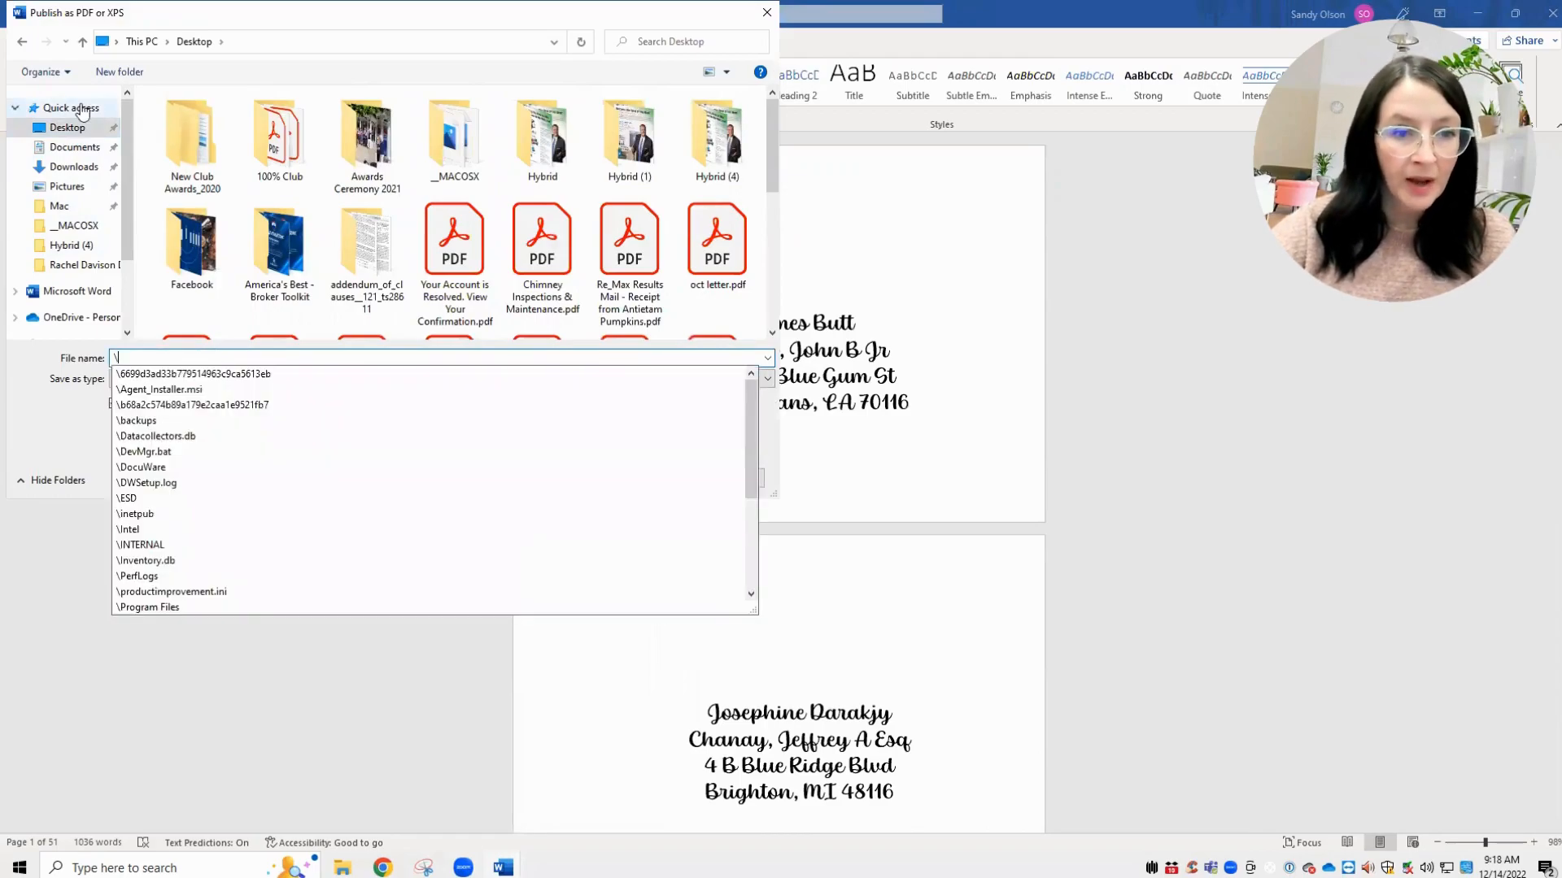
pyautogui.press('BackSpace')
pyautogui.write('xmas e')
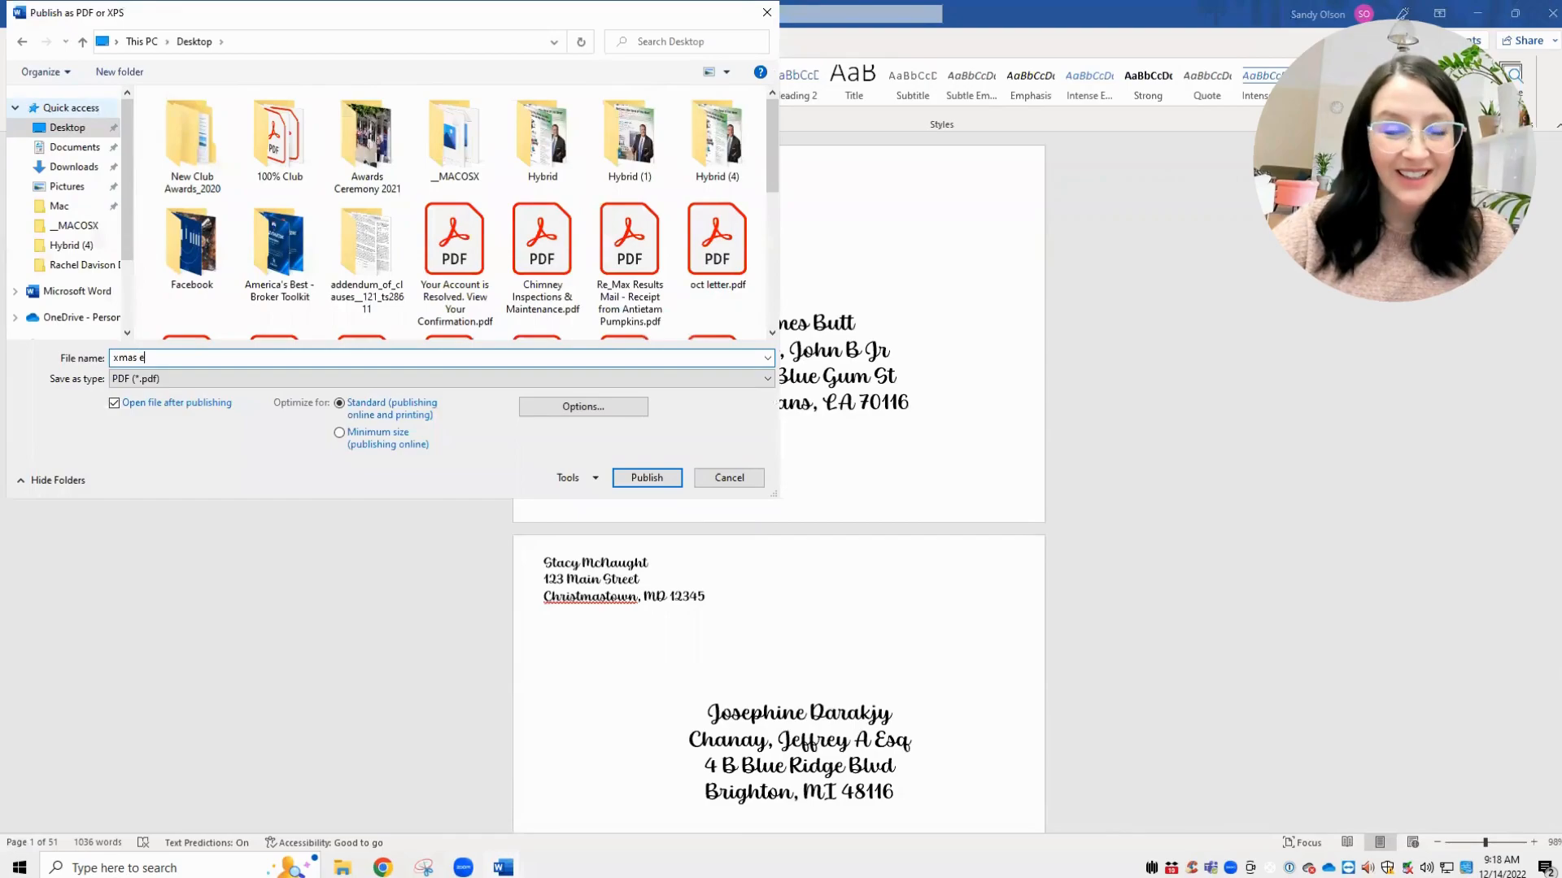
pyautogui.write('nvelopes')
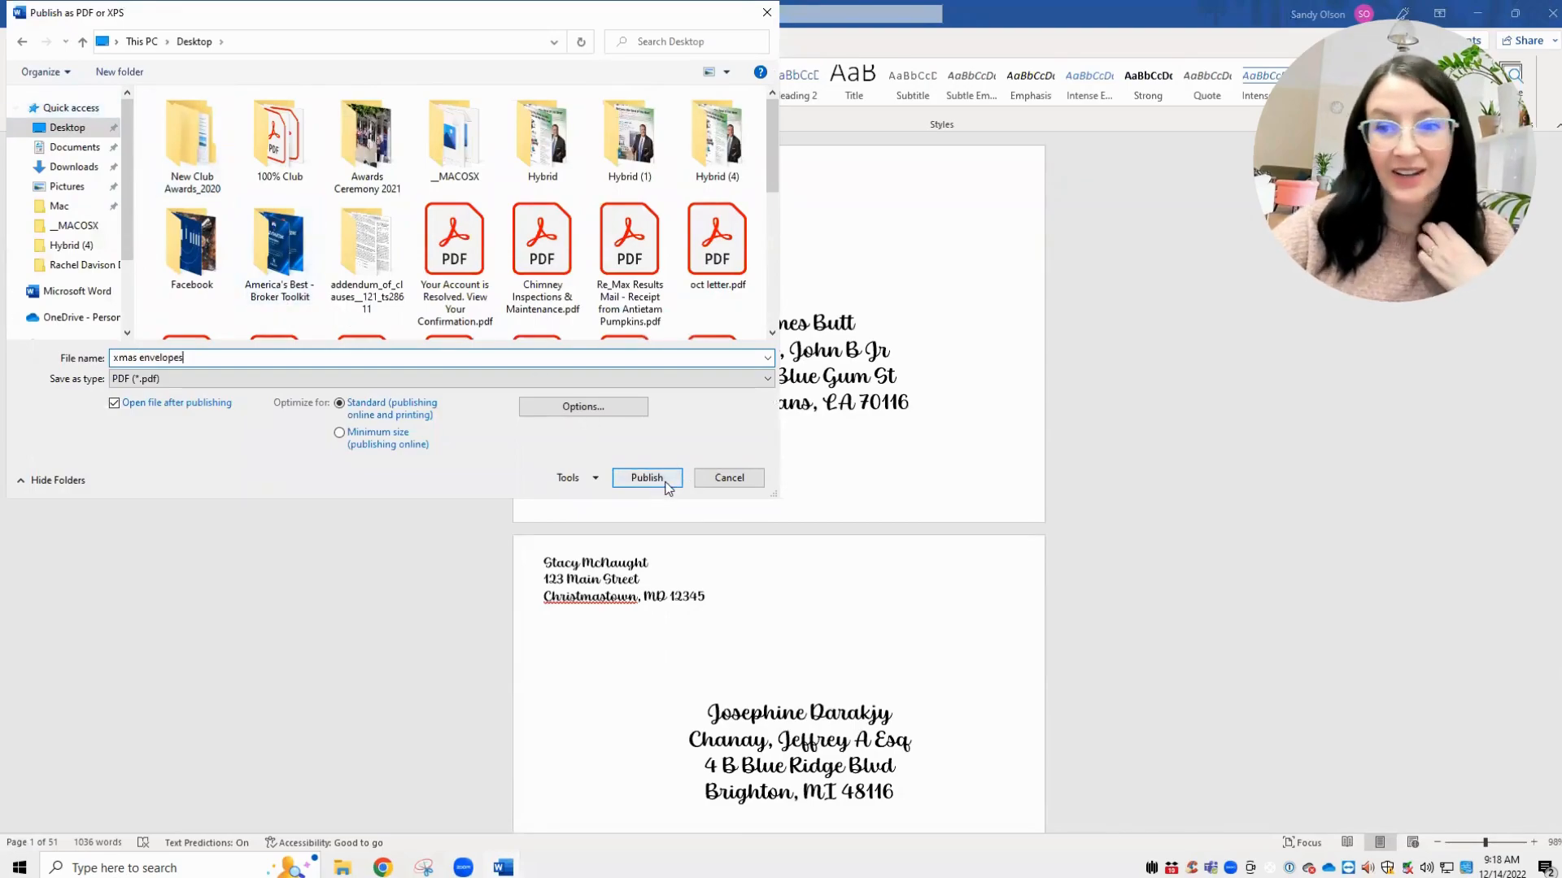
pyautogui.click(647, 477)
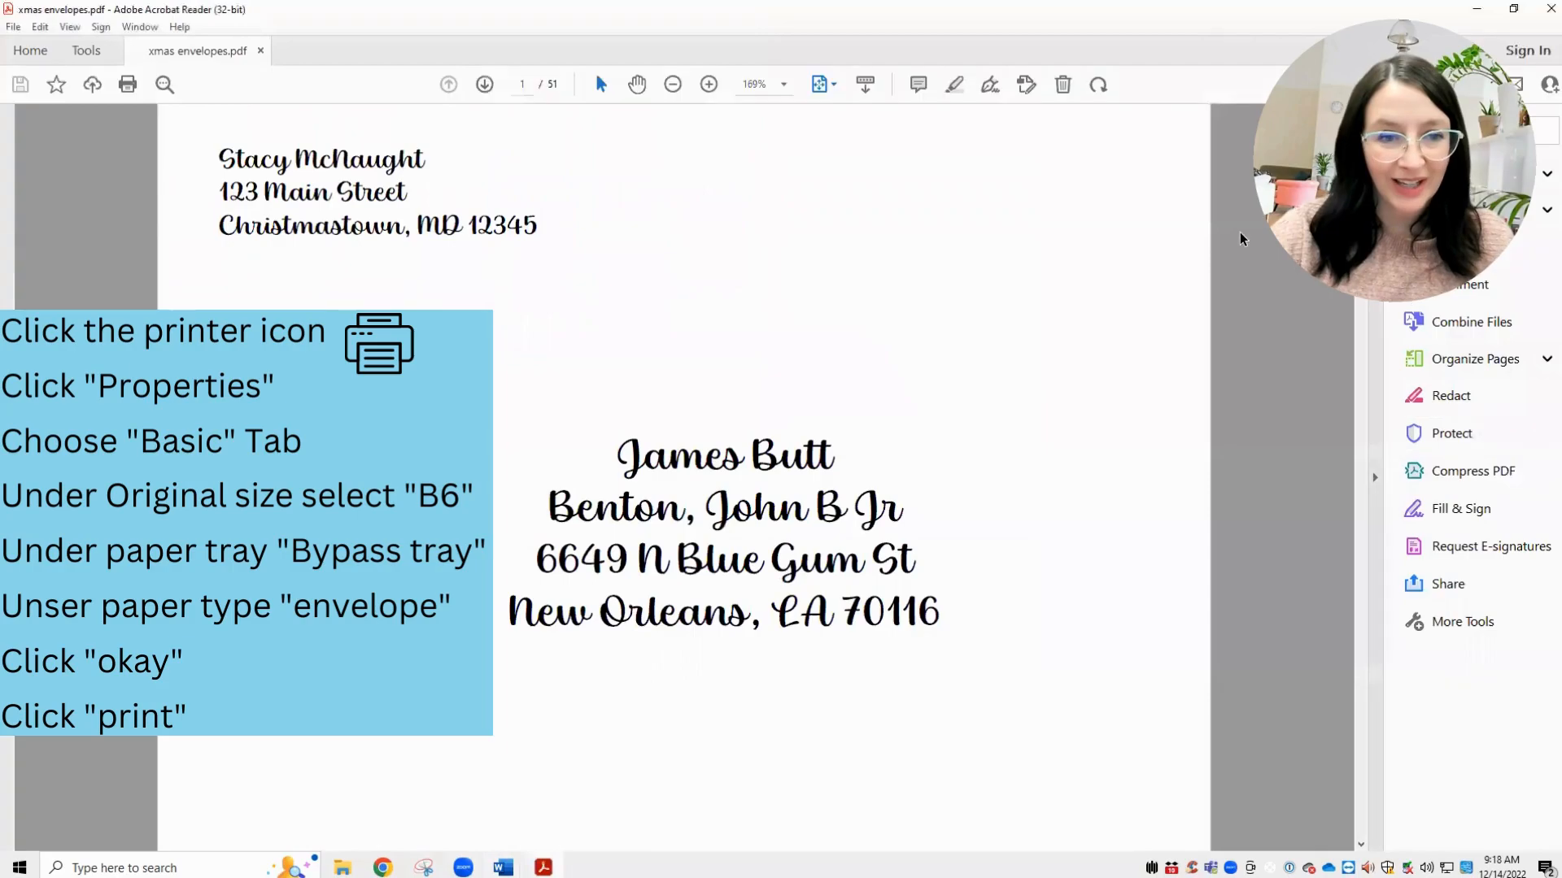
# - Open the Print dialog for the 51-page xmas envelopes.pdf in Acrobat Reader
pyautogui.click(127, 86)
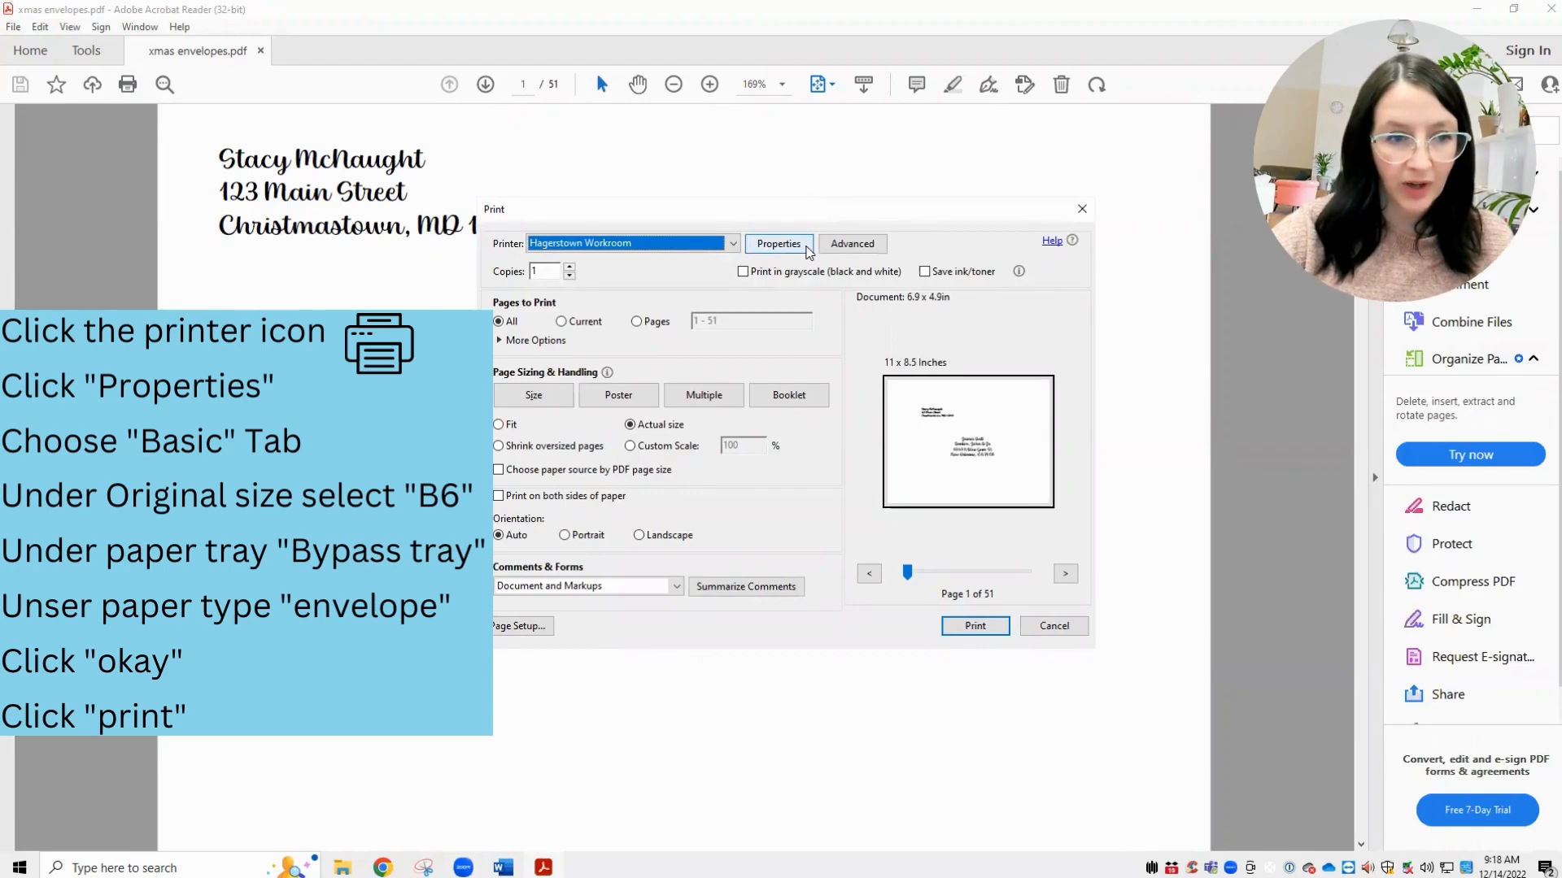
# - Set the printer properties to B6 original size, Bypass Tray feed and Envelope paper type
pyautogui.click(807, 249)
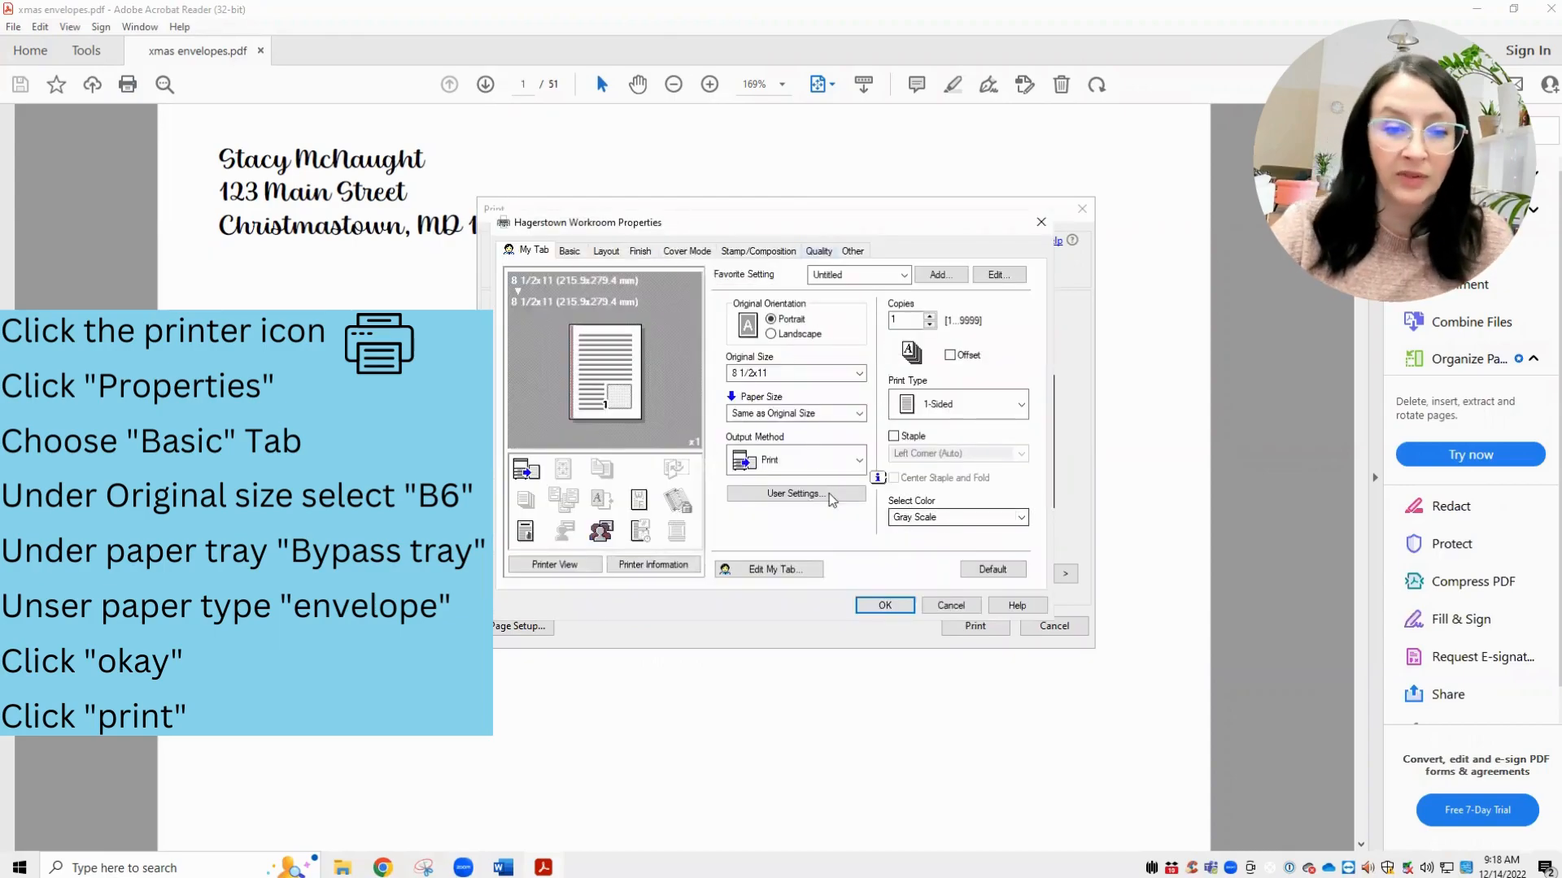
pyautogui.click(571, 252)
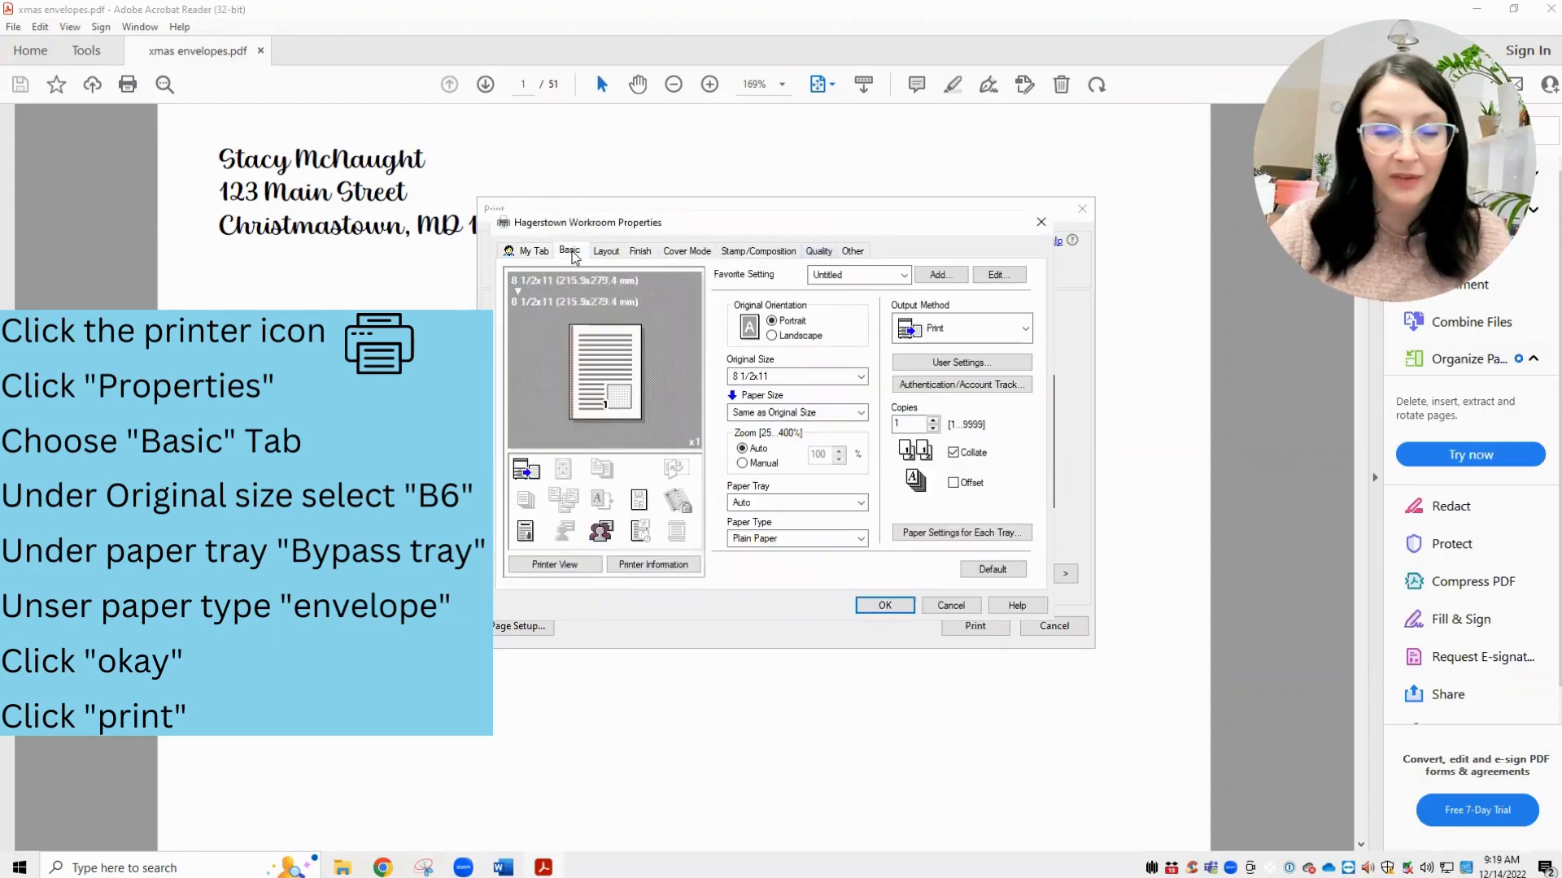
pyautogui.click(854, 378)
pyautogui.scroll(5, 833, 471)
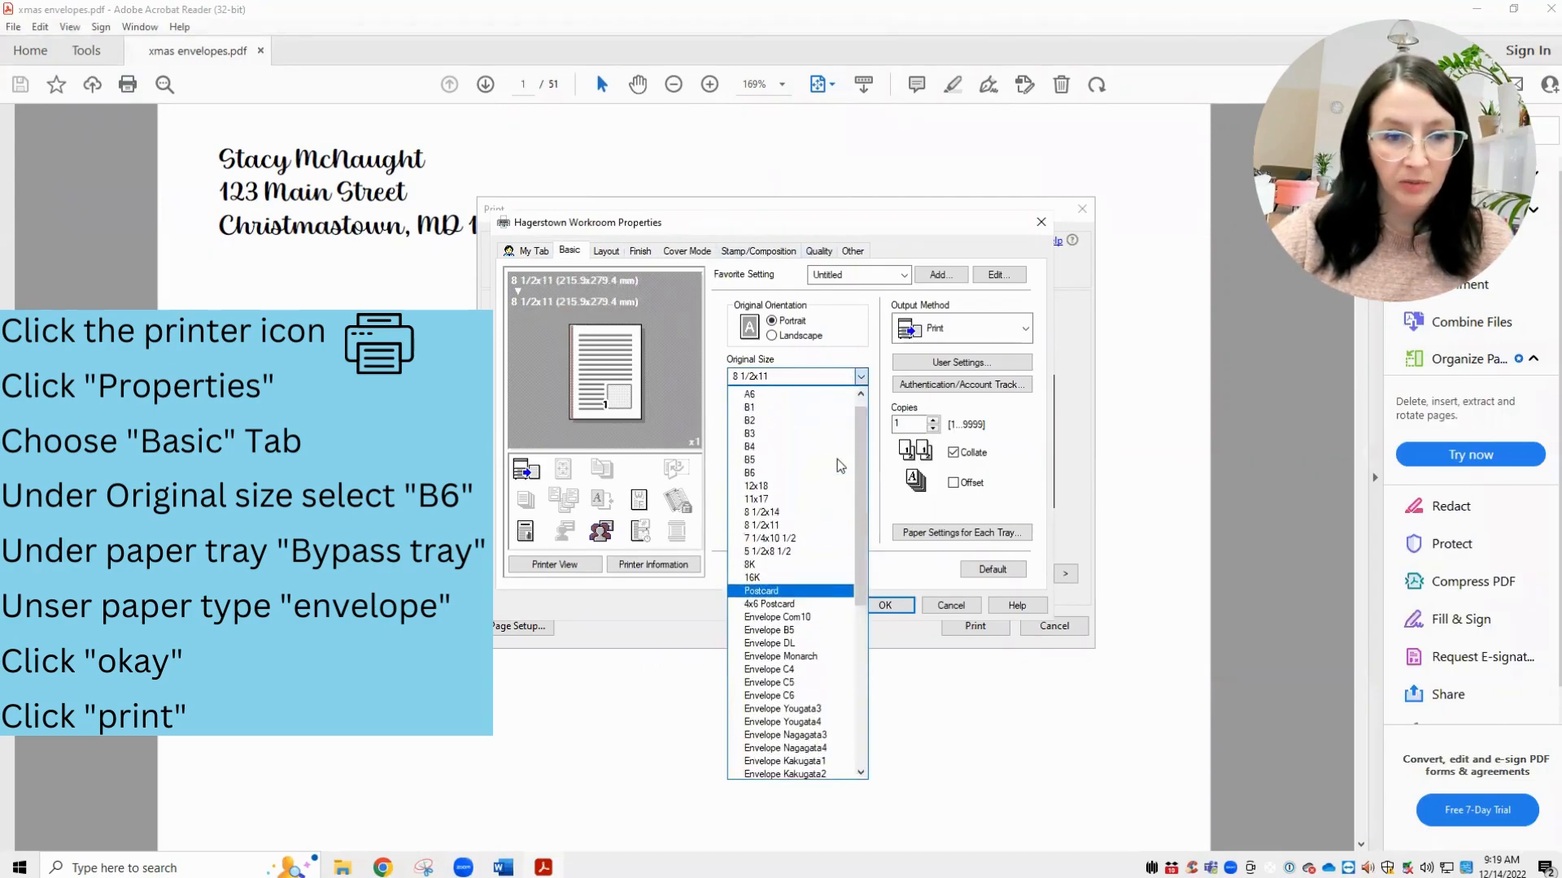
pyautogui.click(813, 546)
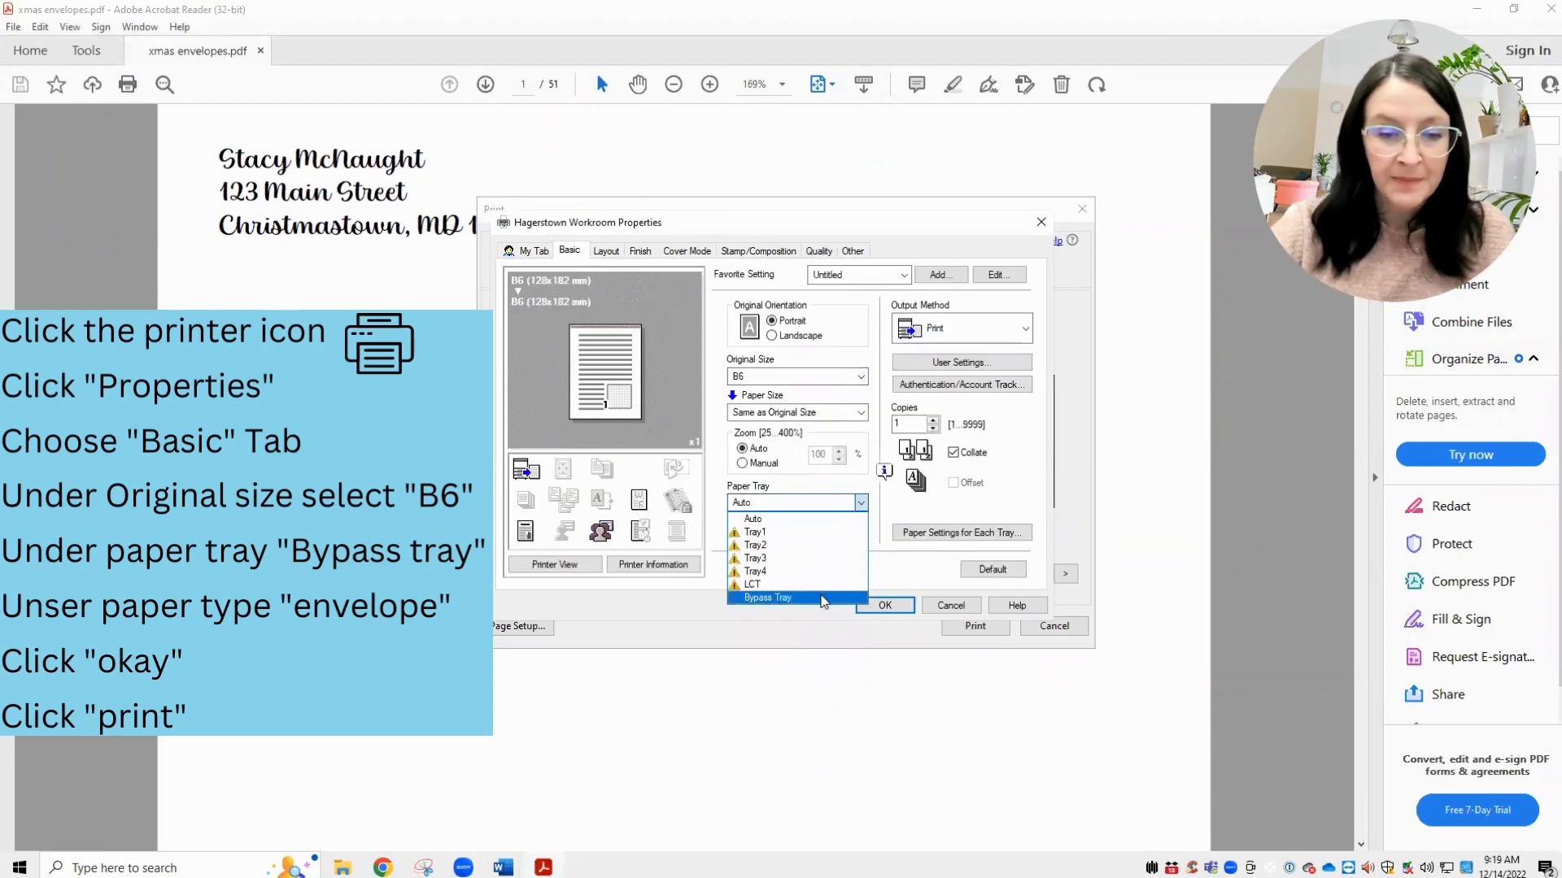
pyautogui.click(826, 598)
pyautogui.click(819, 538)
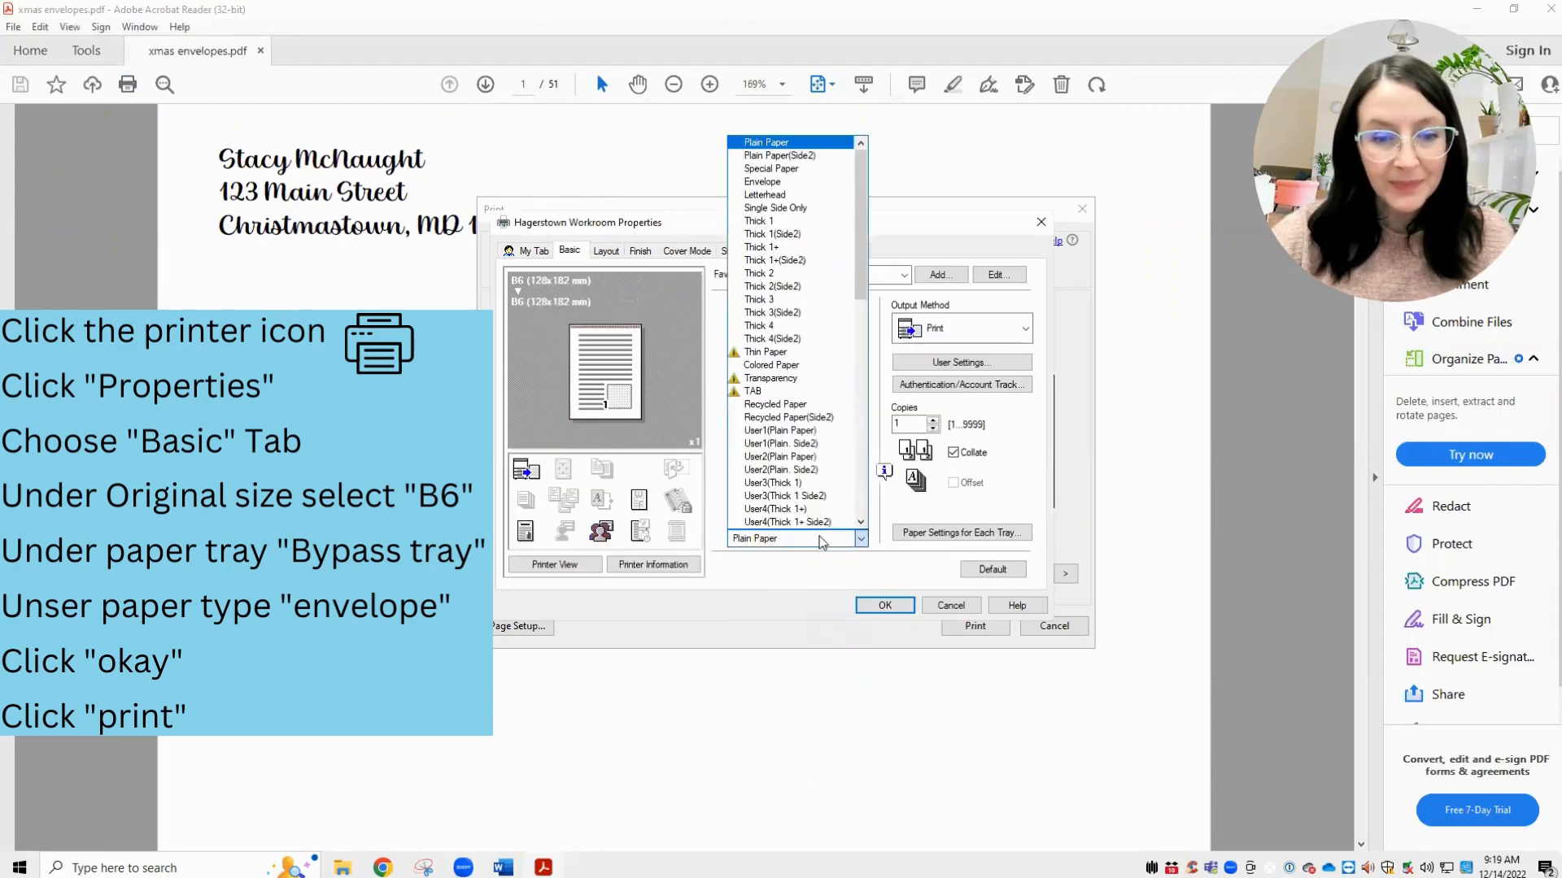
pyautogui.click(807, 187)
pyautogui.click(884, 606)
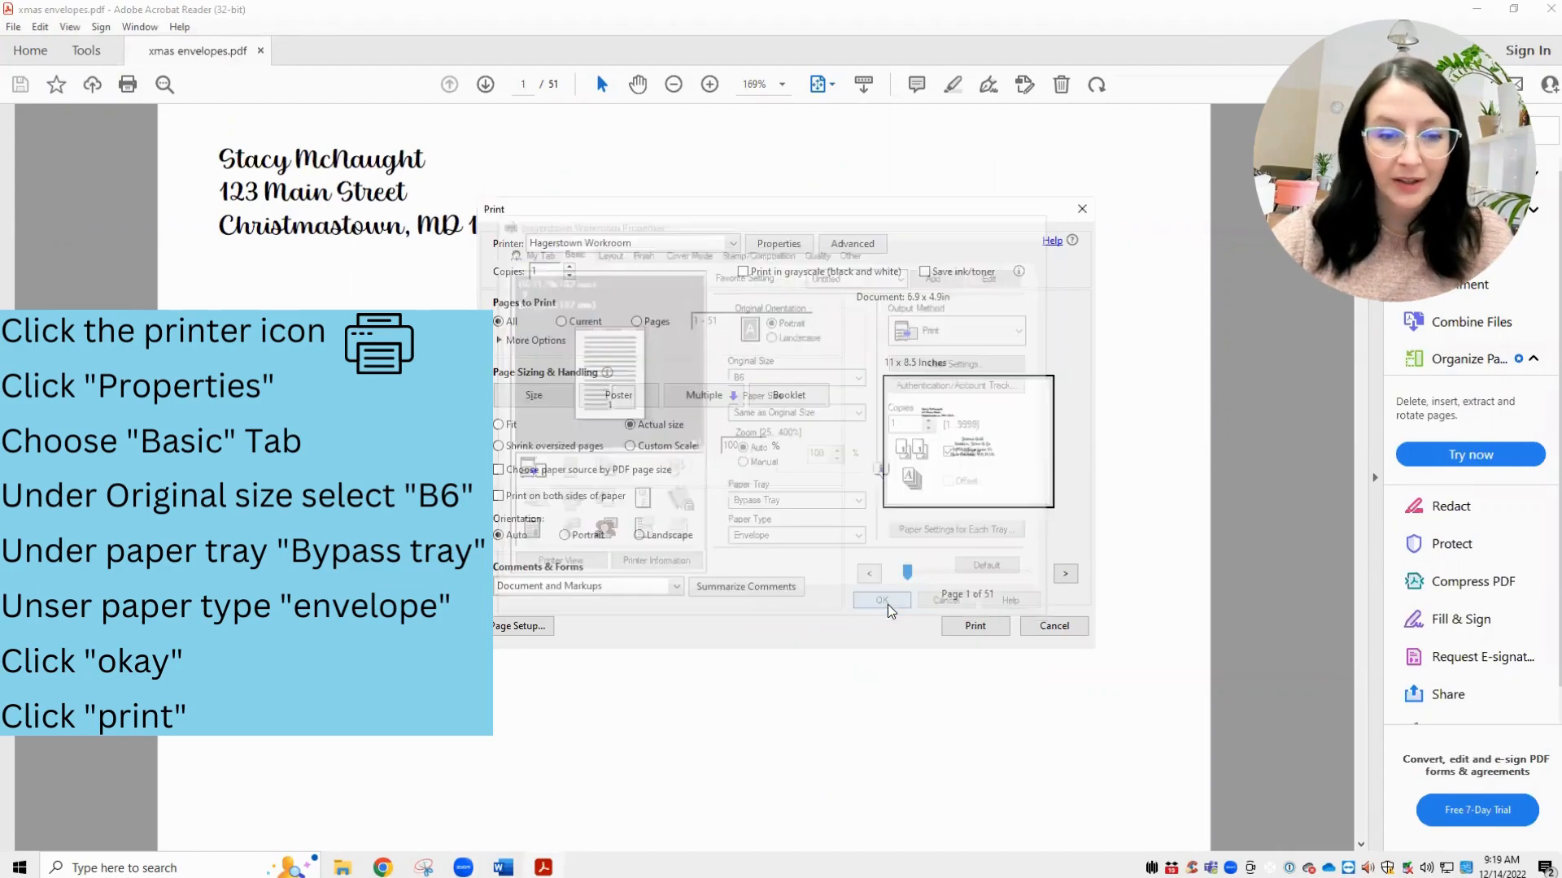
# - Page forward through the print preview to check the next envelope pages
pyautogui.click(1063, 575)
pyautogui.click(1063, 575)
pyautogui.click(1063, 575)
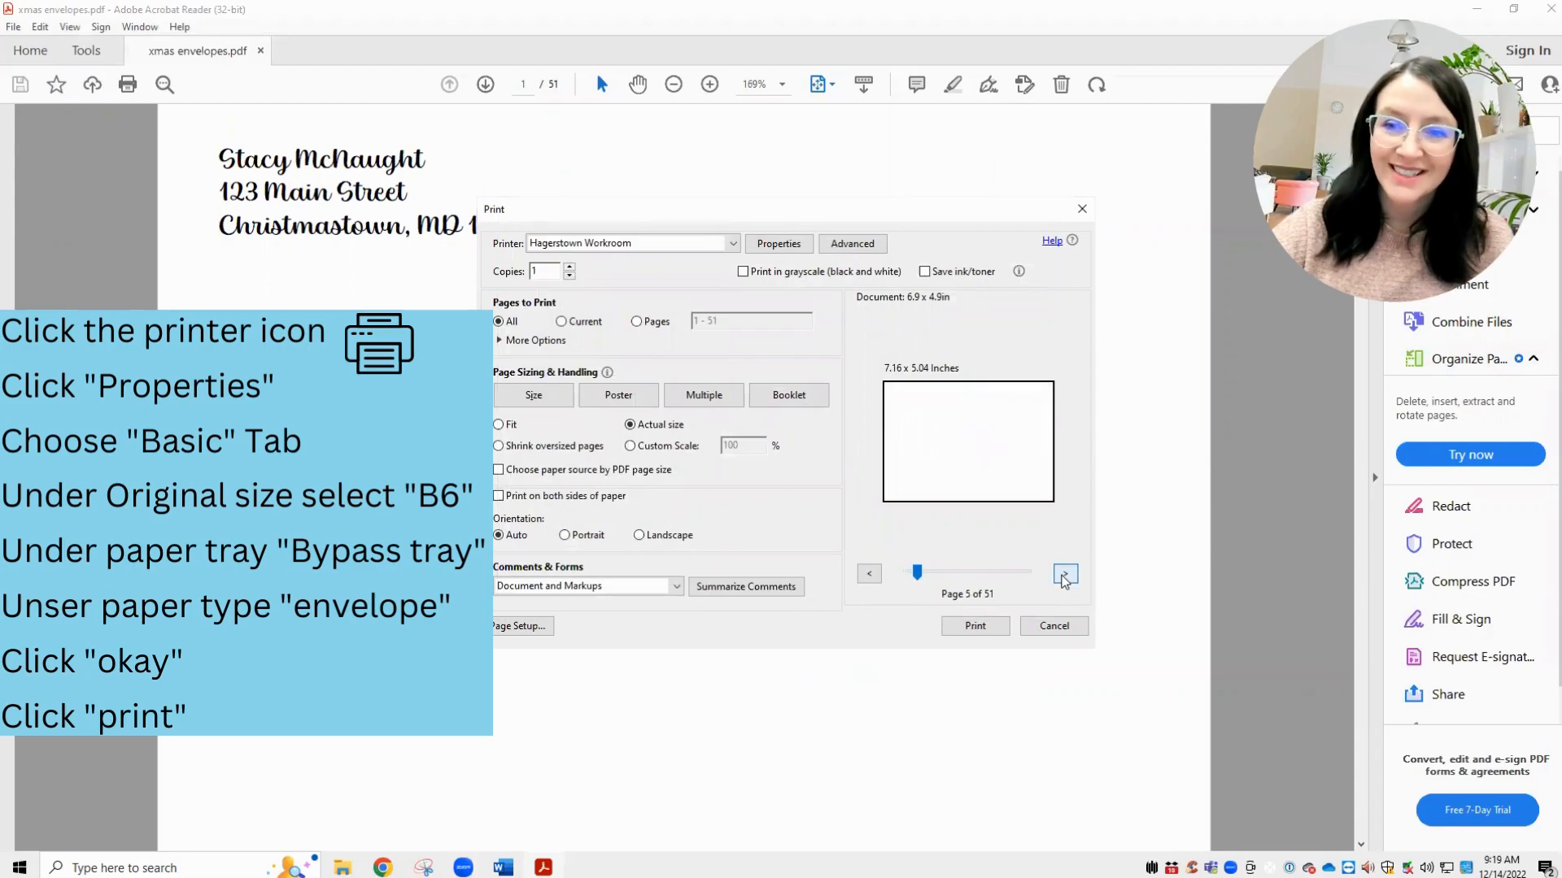
pyautogui.click(1063, 575)
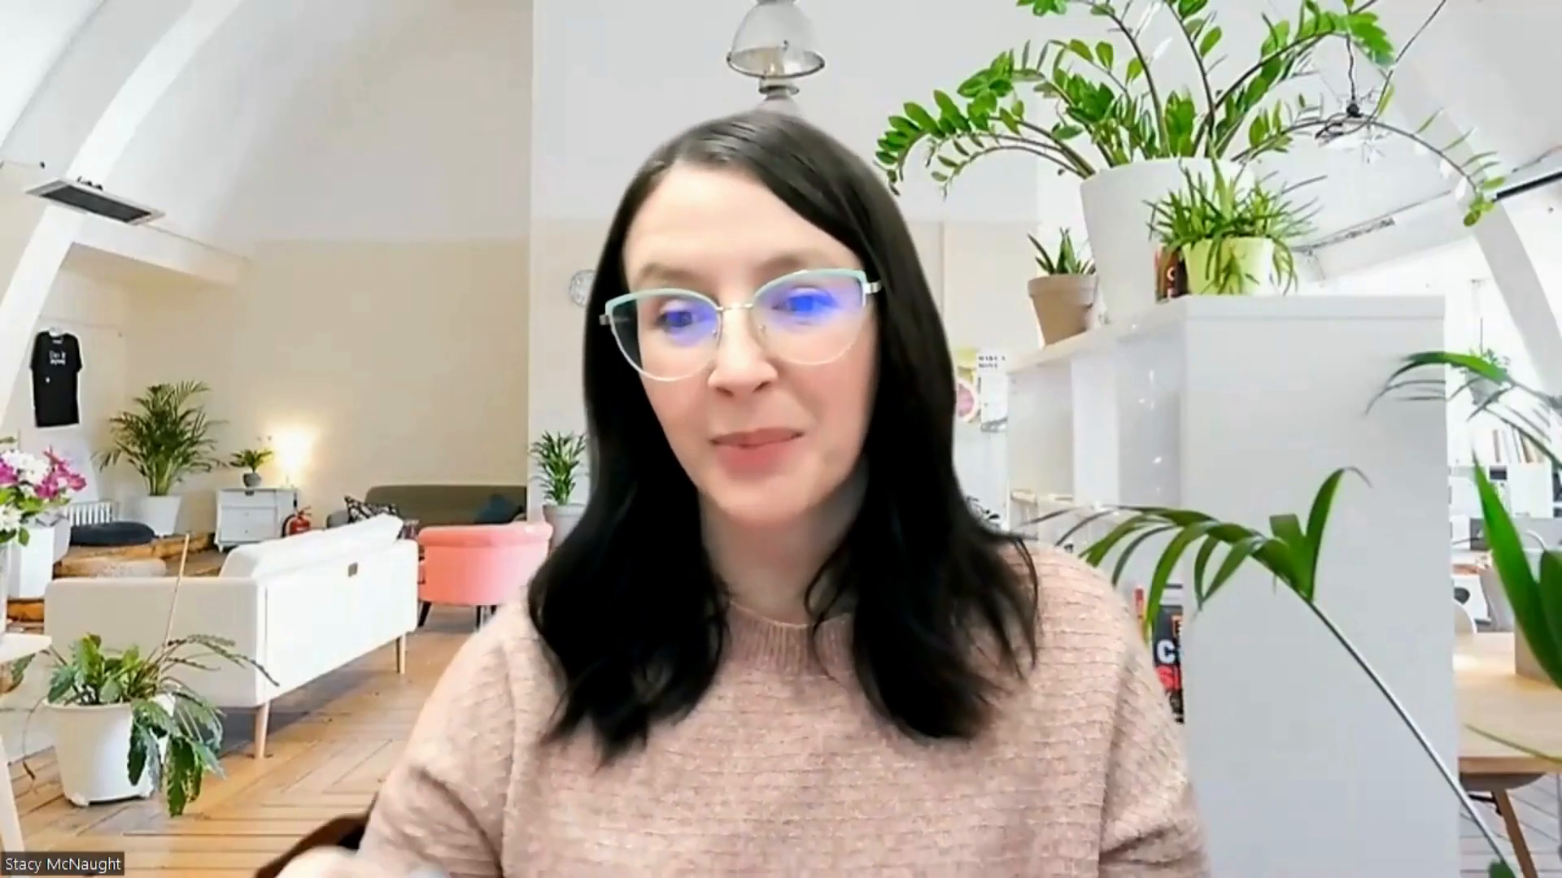